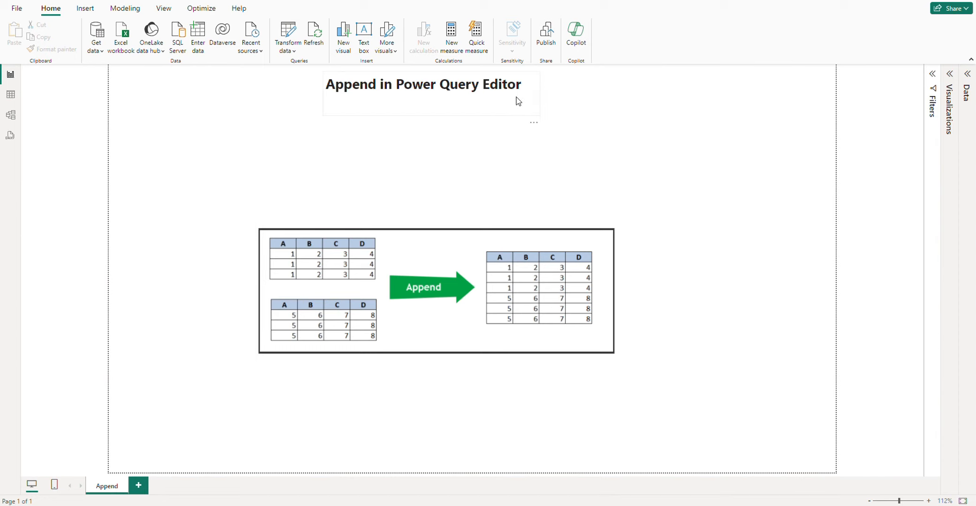
Show the data pane and view the rows of the FEB, July and JAN tables in the table view.
{"action": "left_click", "coordinate": [968, 74]}
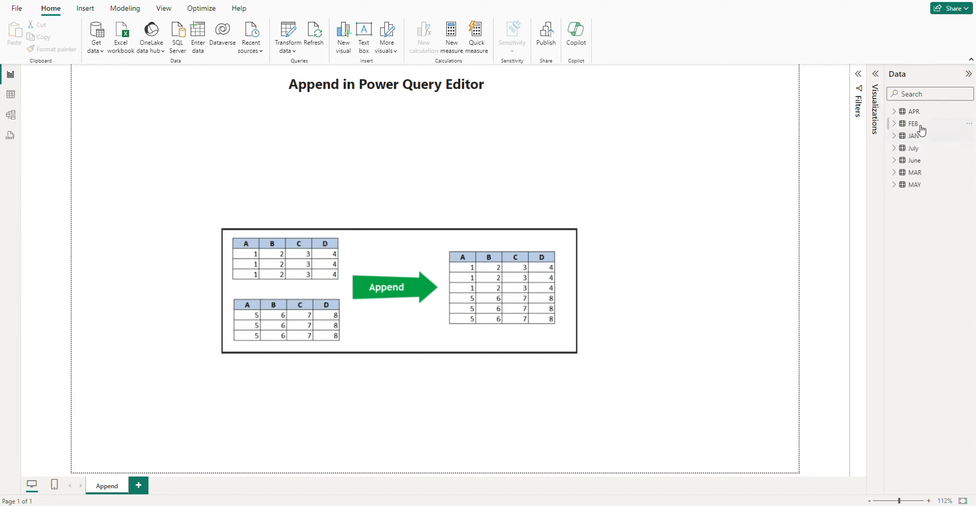
{"action": "left_click", "coordinate": [6, 99]}
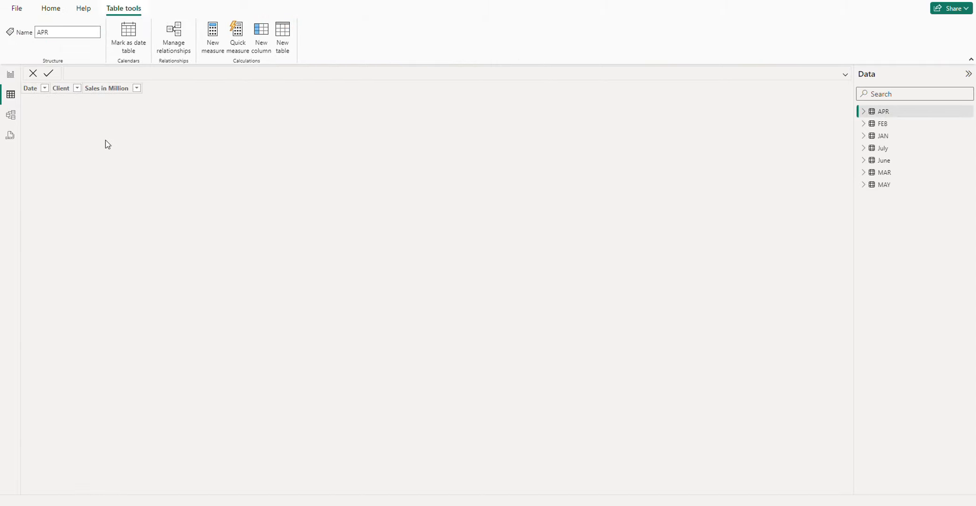
{"action": "left_click", "coordinate": [893, 124]}
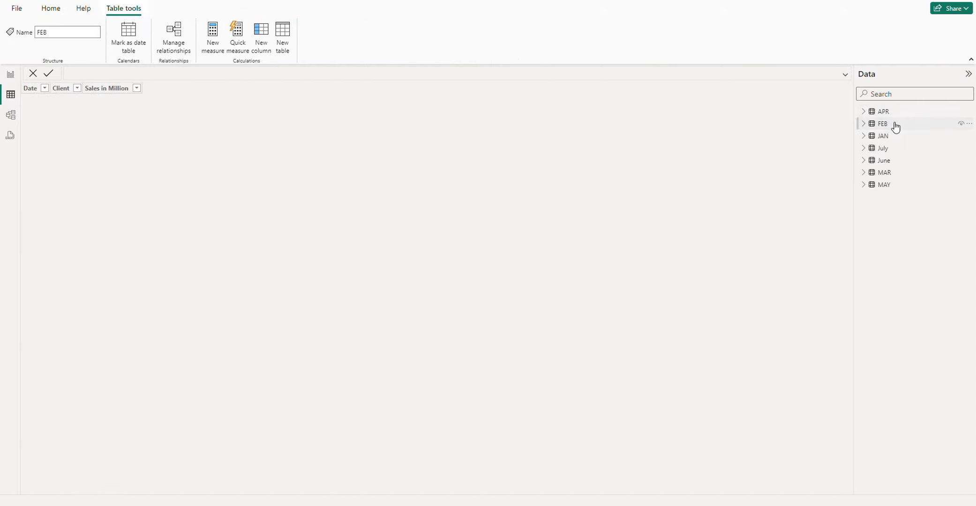
{"action": "left_click", "coordinate": [888, 148]}
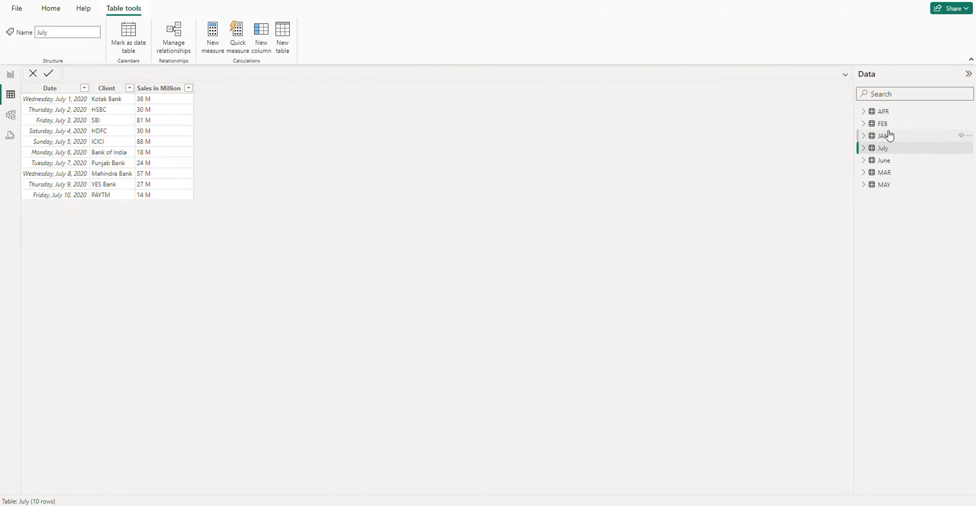
{"action": "left_click", "coordinate": [889, 136]}
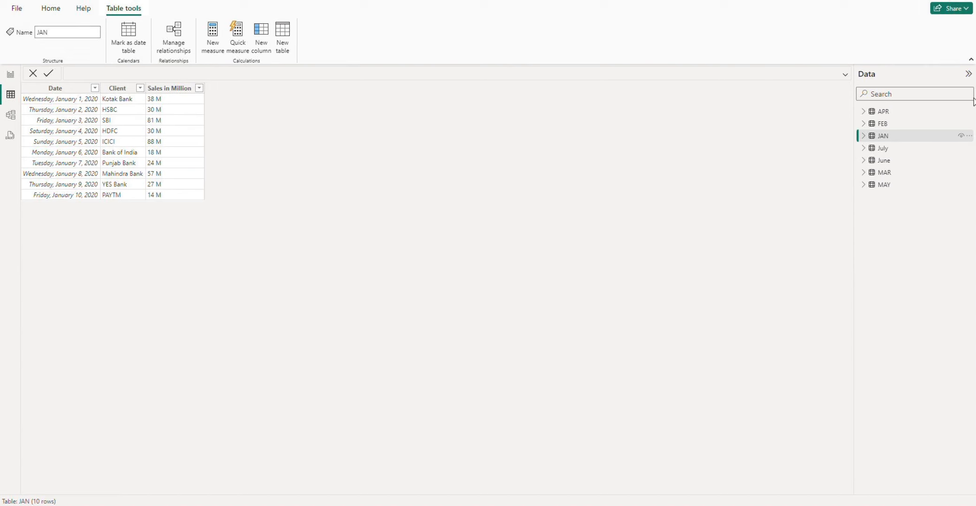
Collapse the data pane and open the Power Query Editor to transform the data.
{"action": "left_click", "coordinate": [968, 74]}
{"action": "left_click", "coordinate": [52, 9]}
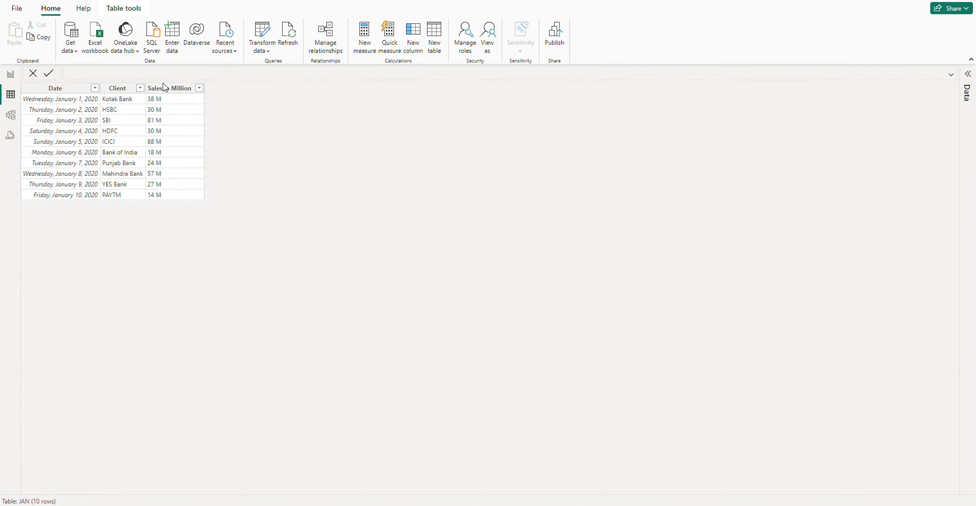
{"action": "left_click", "coordinate": [267, 58]}
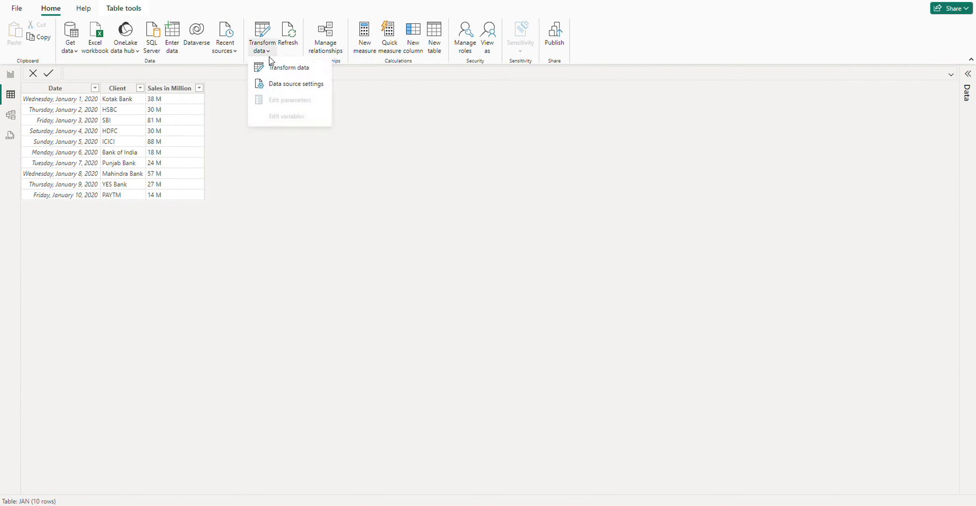
{"action": "left_click", "coordinate": [286, 75]}
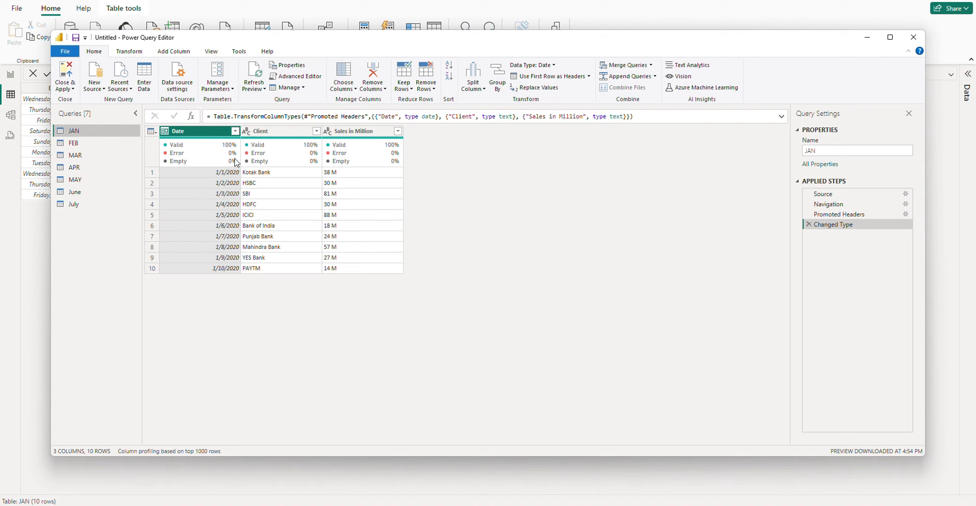
Examine the monthly queries one by one from JAN to July, comparing their columns and row counts.
{"action": "mouse_move", "coordinate": [233, 161]}
{"action": "left_click", "coordinate": [74, 143]}
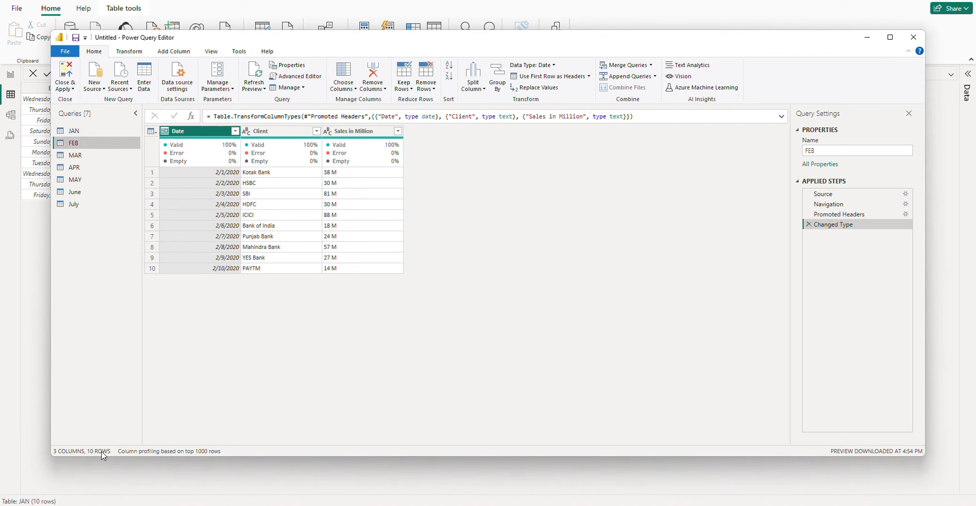
{"action": "left_click", "coordinate": [78, 157]}
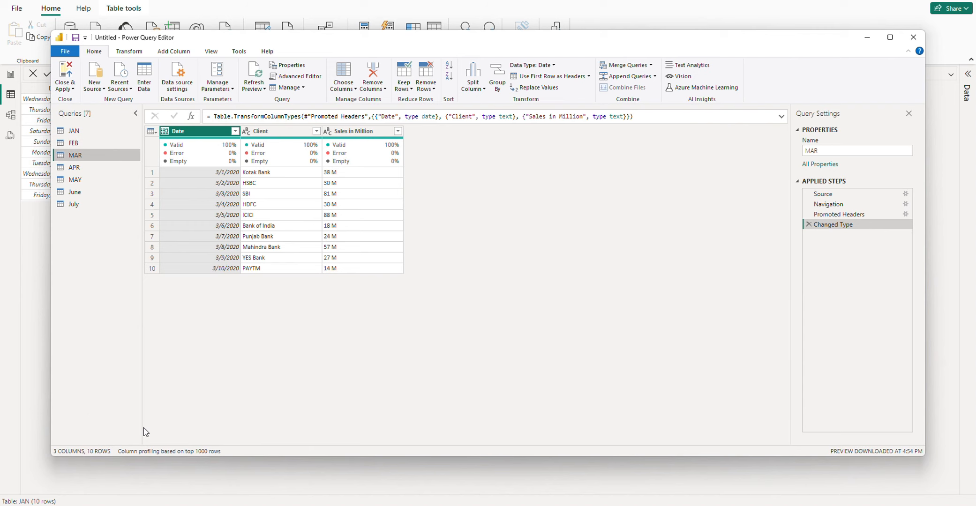
{"action": "left_click", "coordinate": [75, 167]}
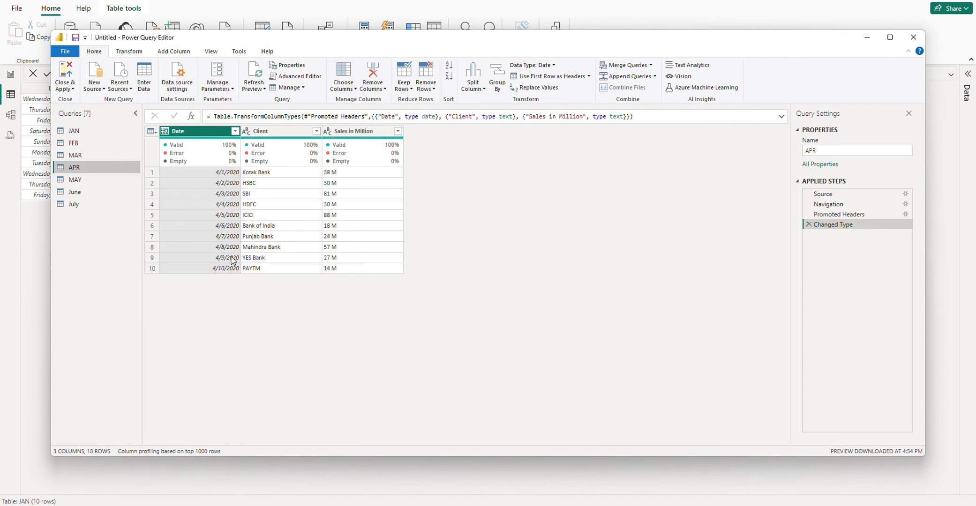
{"action": "left_click", "coordinate": [94, 180]}
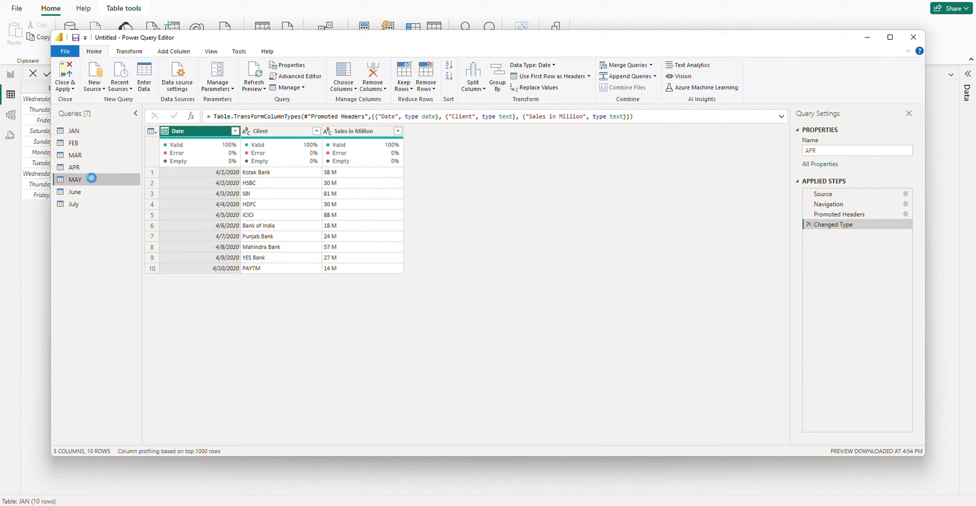
{"action": "left_click", "coordinate": [83, 192]}
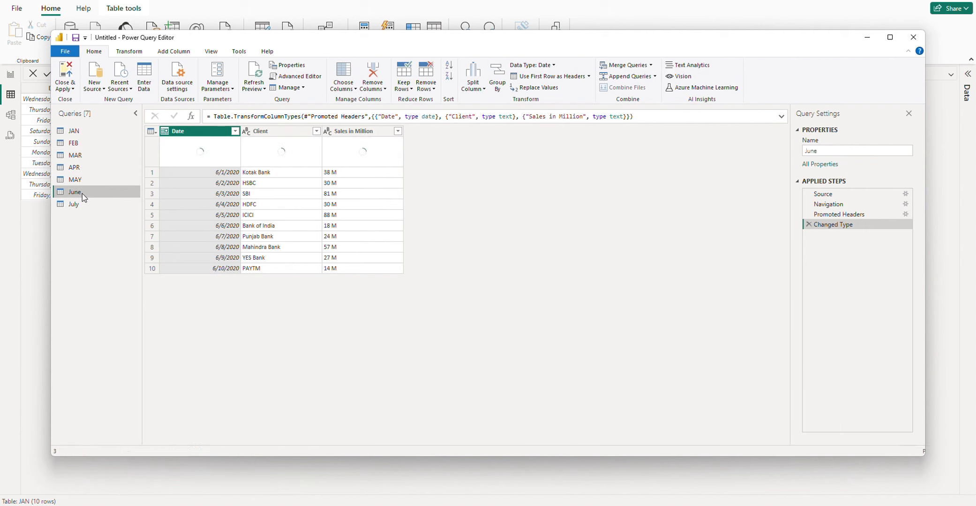
{"action": "left_click", "coordinate": [83, 203]}
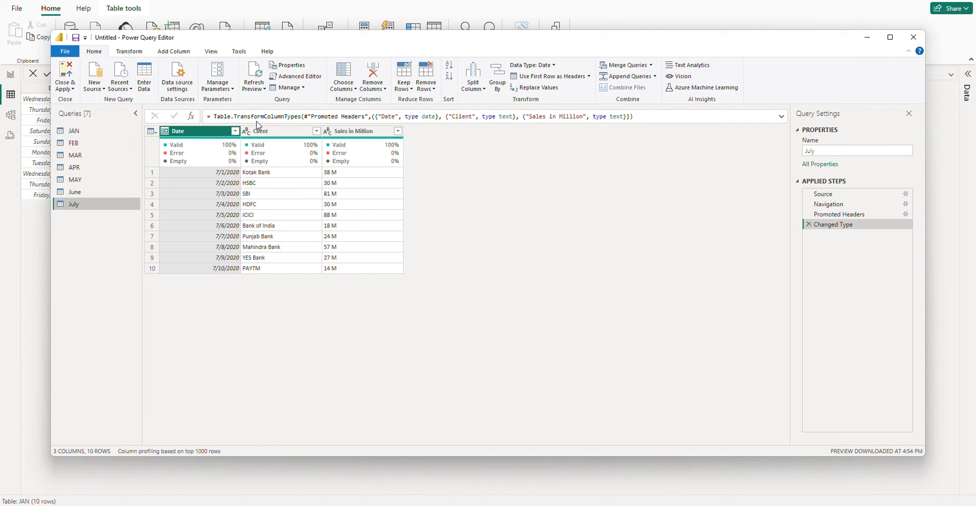
Start an append as a new query, with JAN as the first table and FEB as the second.
{"action": "left_click", "coordinate": [655, 77]}
{"action": "left_click", "coordinate": [625, 99]}
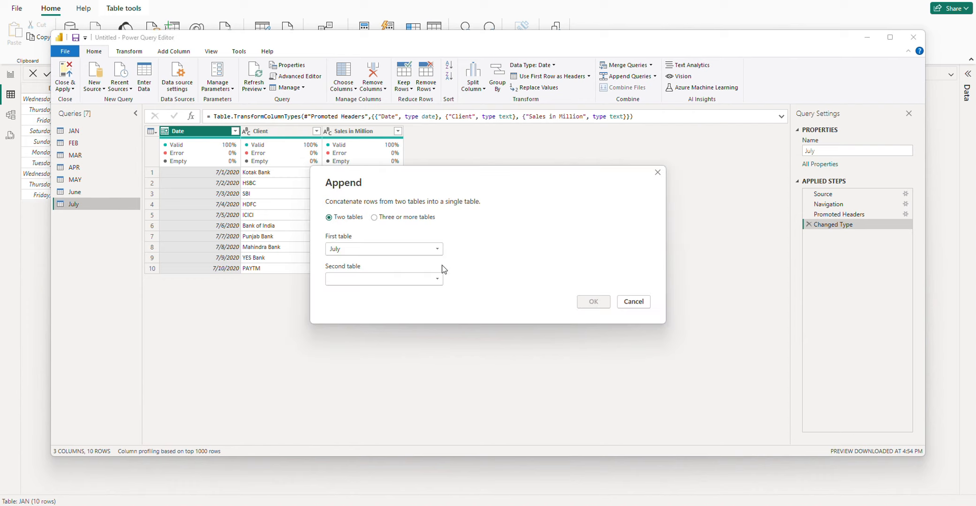
{"action": "left_click", "coordinate": [437, 248]}
{"action": "left_click", "coordinate": [397, 261]}
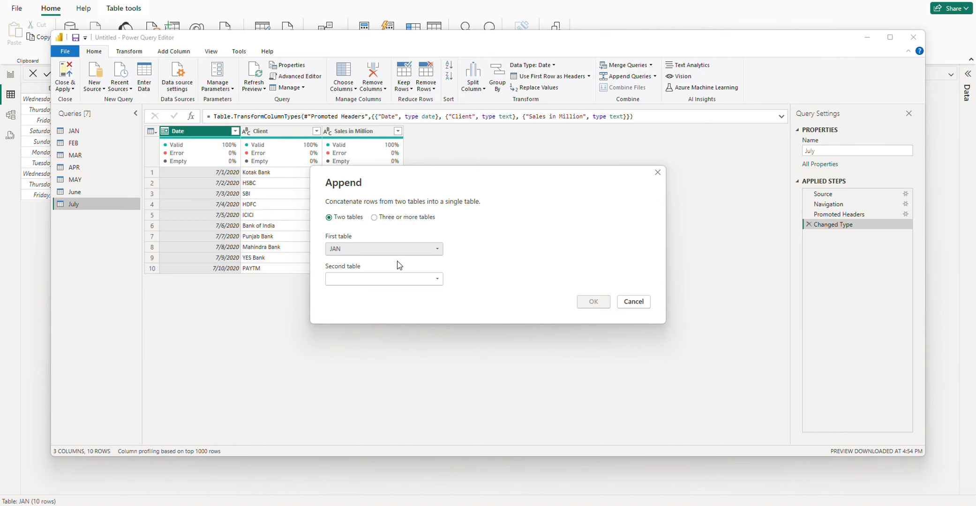
{"action": "left_click", "coordinate": [438, 279]}
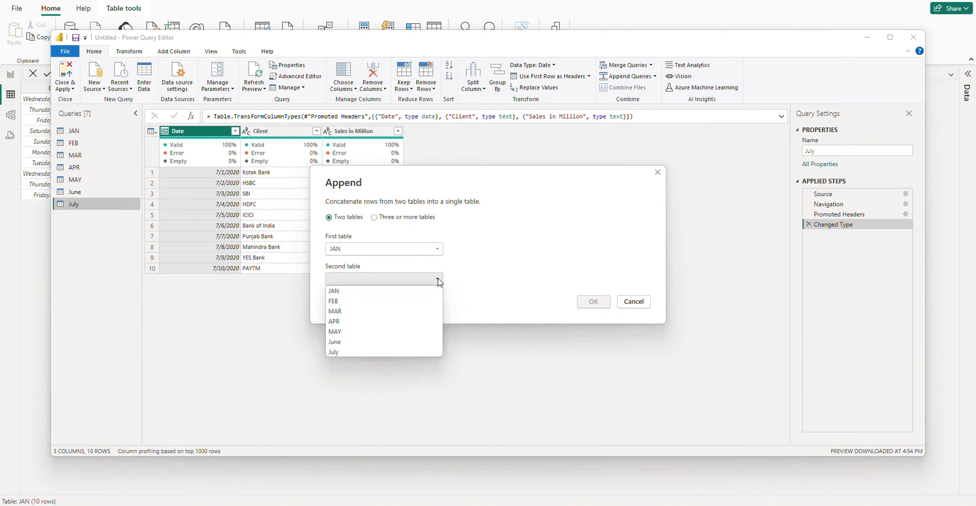
{"action": "left_click", "coordinate": [383, 305]}
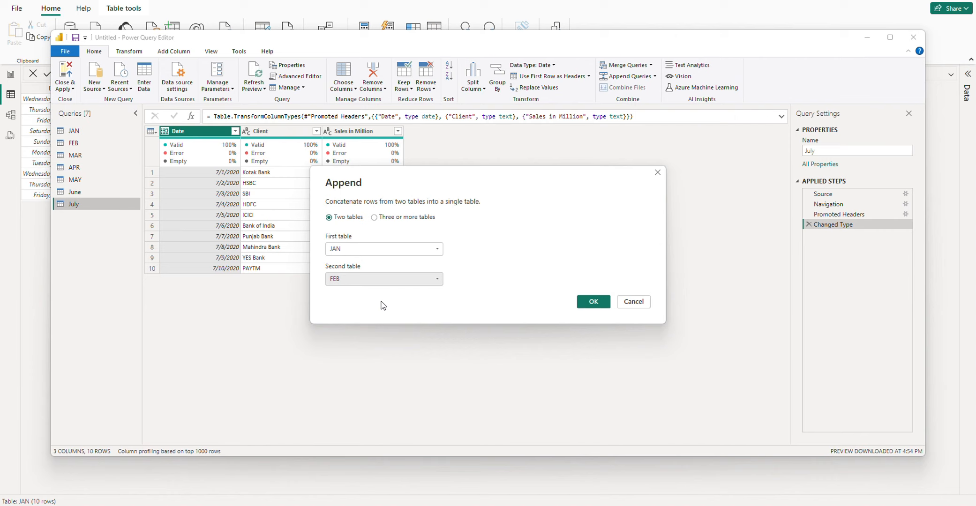
Switch the append to three or more tables, add MAR, APR, MAY, June and July, and create the combined query.
{"action": "left_click", "coordinate": [374, 217]}
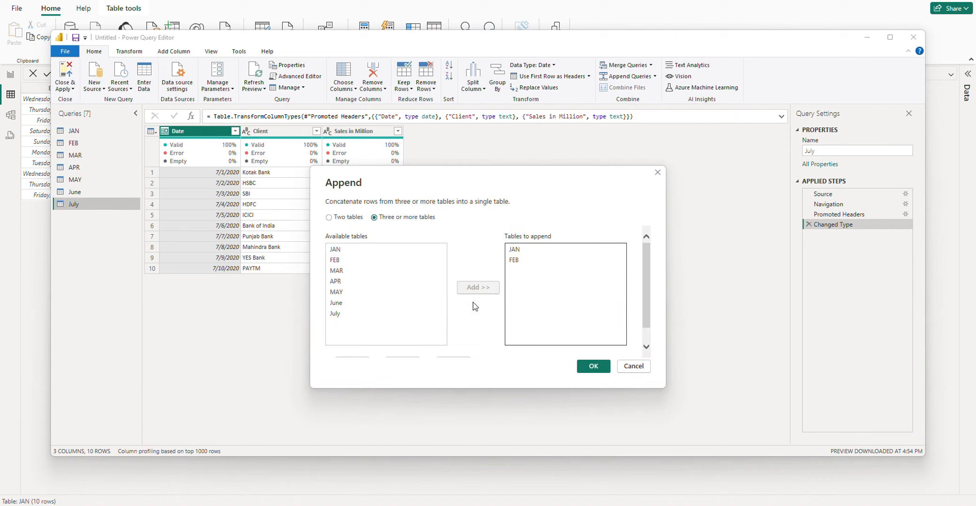
{"action": "left_click", "coordinate": [348, 271]}
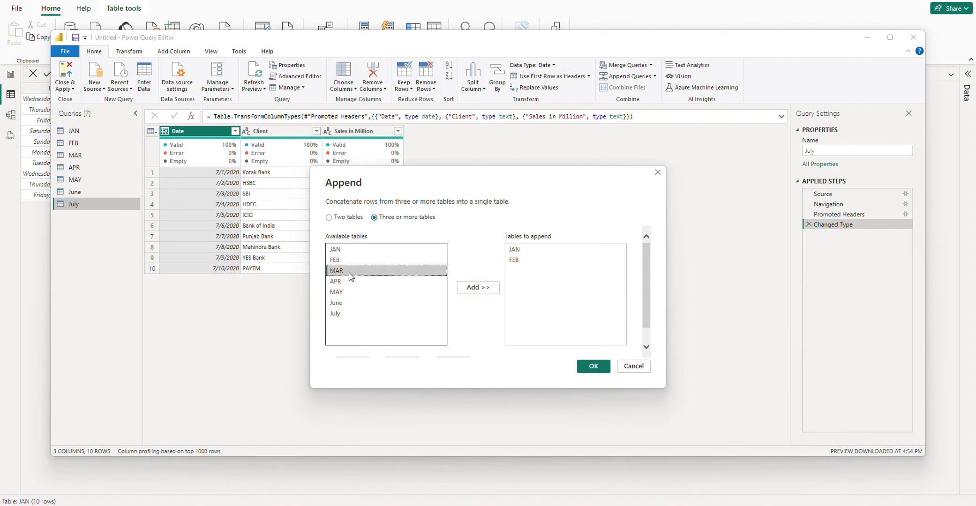
{"action": "left_click", "coordinate": [480, 291]}
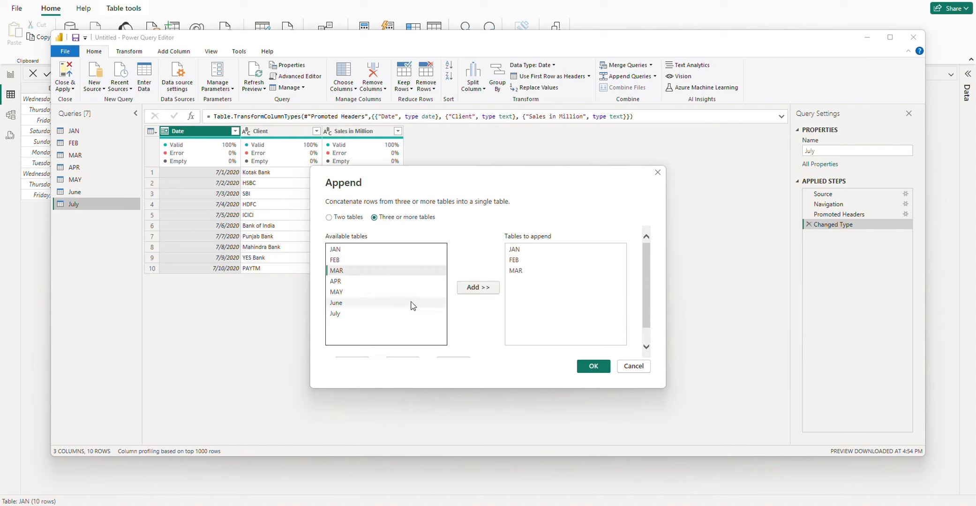
{"action": "left_click", "coordinate": [337, 281]}
{"action": "left_click", "coordinate": [480, 288]}
{"action": "left_click", "coordinate": [357, 292]}
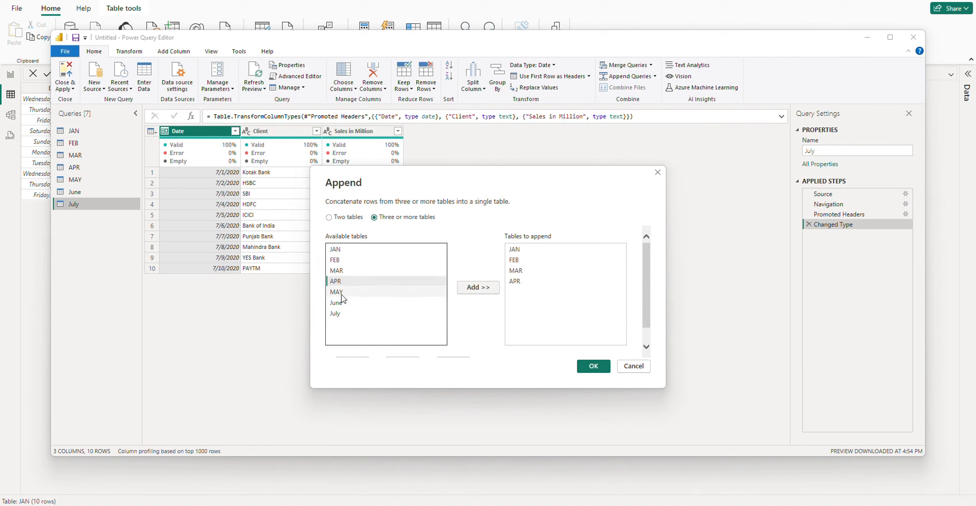
{"action": "left_click", "coordinate": [481, 287]}
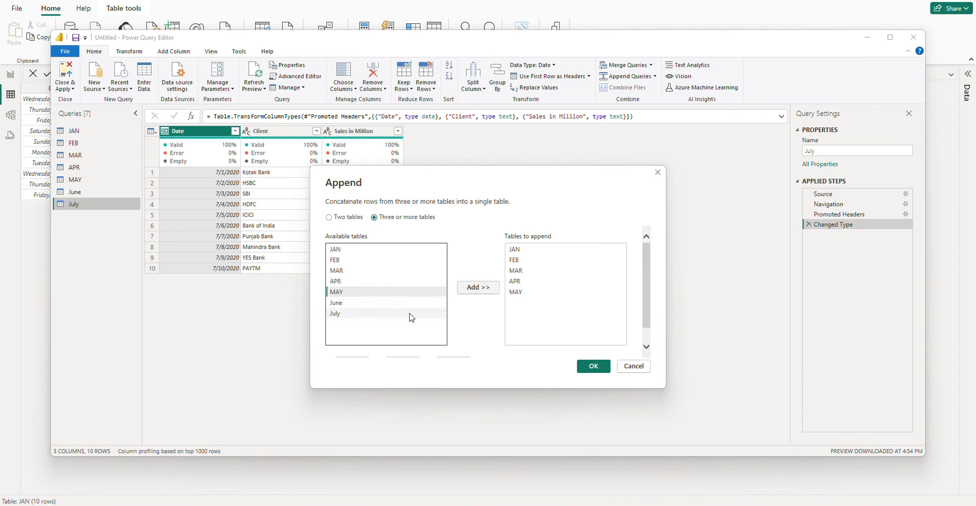
{"action": "left_click", "coordinate": [342, 303]}
{"action": "left_click", "coordinate": [494, 291]}
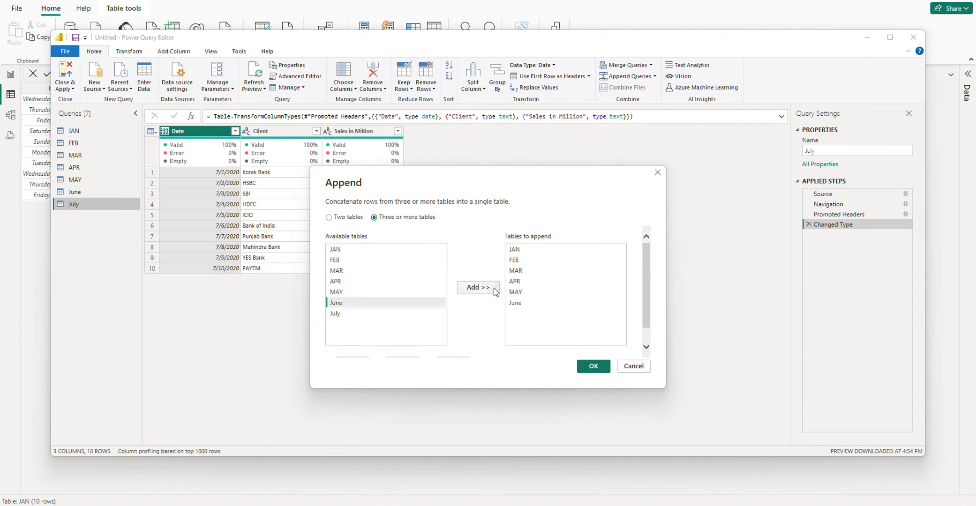
{"action": "left_click", "coordinate": [357, 313]}
{"action": "left_click", "coordinate": [491, 289]}
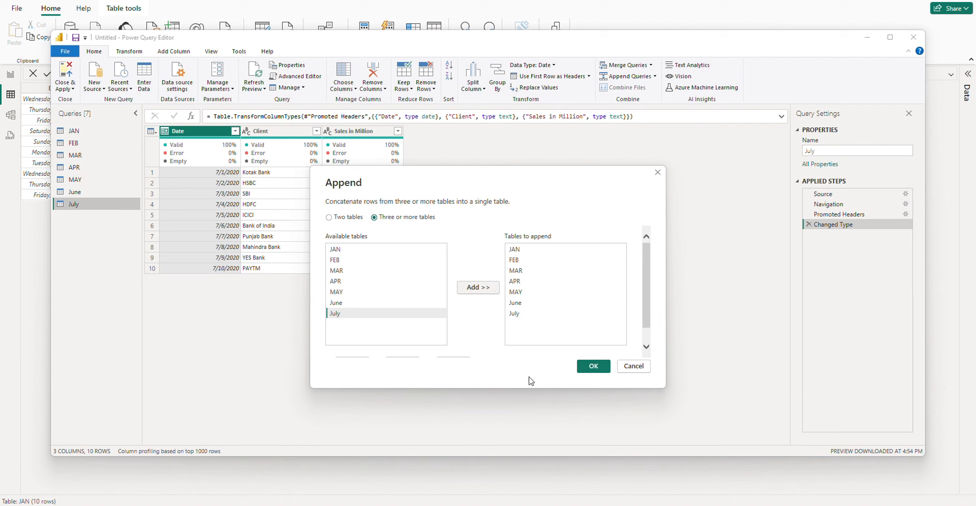
{"action": "left_click", "coordinate": [594, 367]}
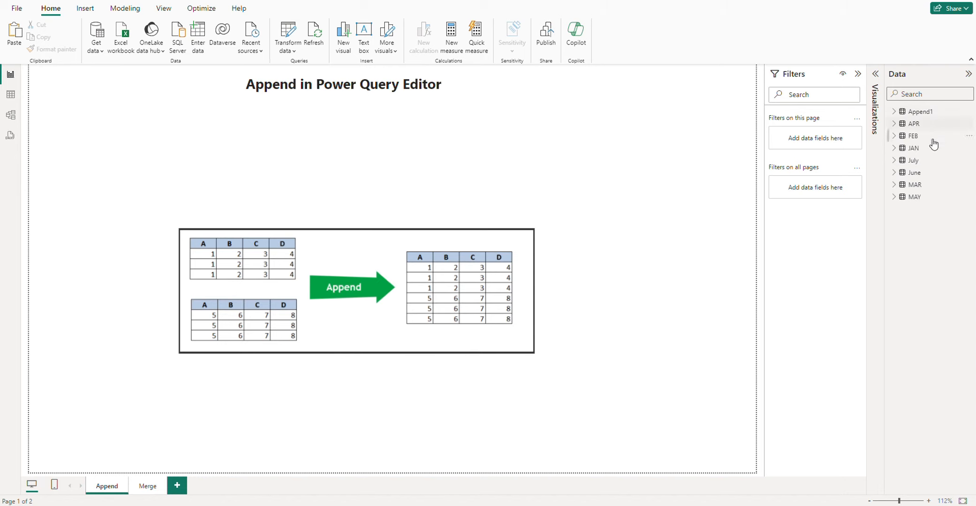
Reopen the Power Query Editor and disable loading of the JAN query into the report.
{"action": "left_click", "coordinate": [292, 52]}
{"action": "left_click", "coordinate": [297, 68]}
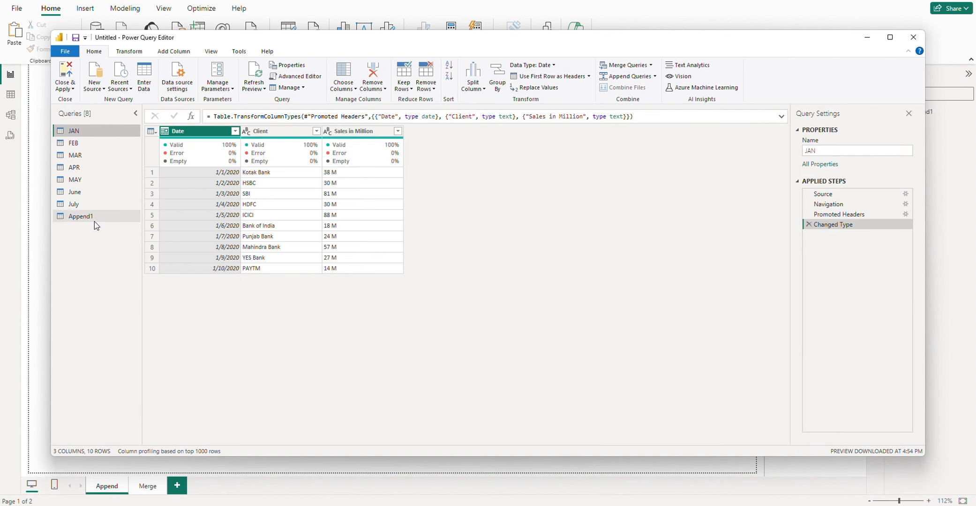
{"action": "right_click", "coordinate": [83, 132]}
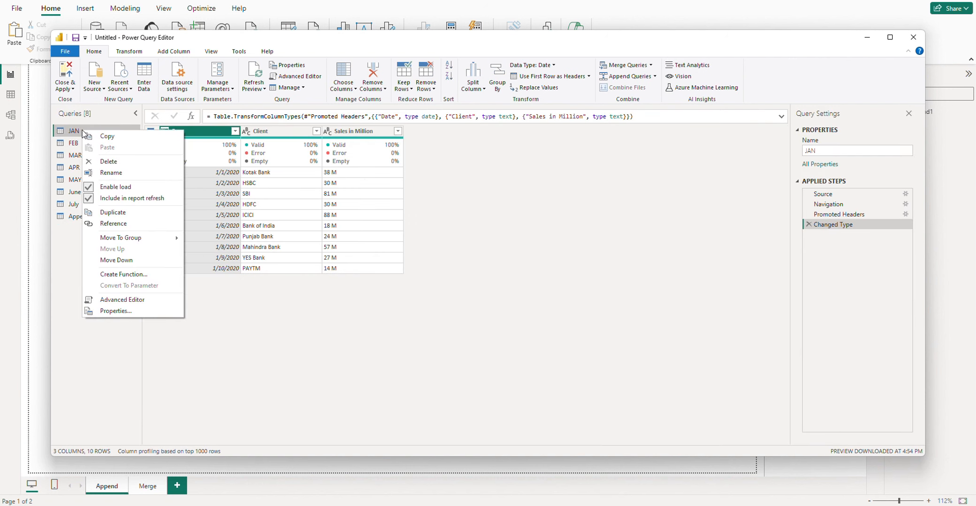
{"action": "left_click", "coordinate": [123, 186]}
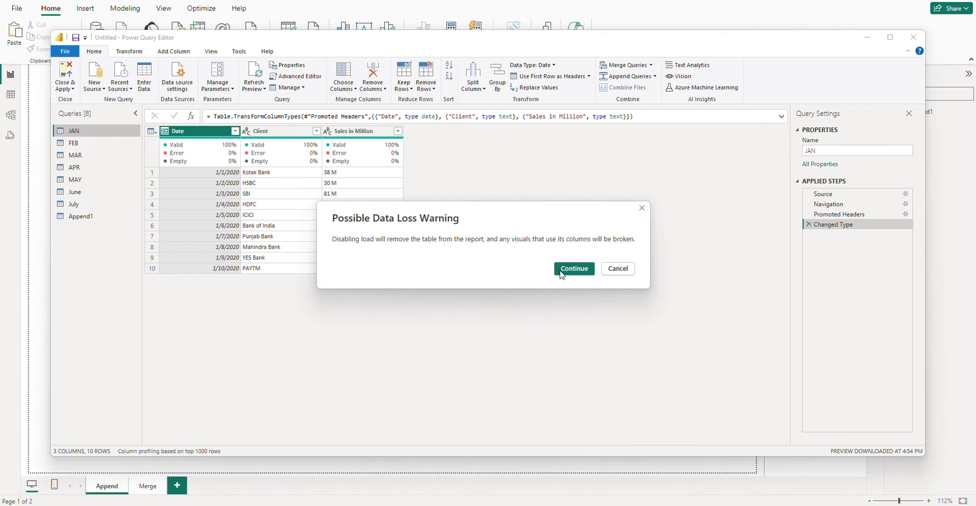
{"action": "left_click", "coordinate": [561, 273]}
Disable loading into the report for the FEB and MAR queries.
{"action": "right_click", "coordinate": [80, 145]}
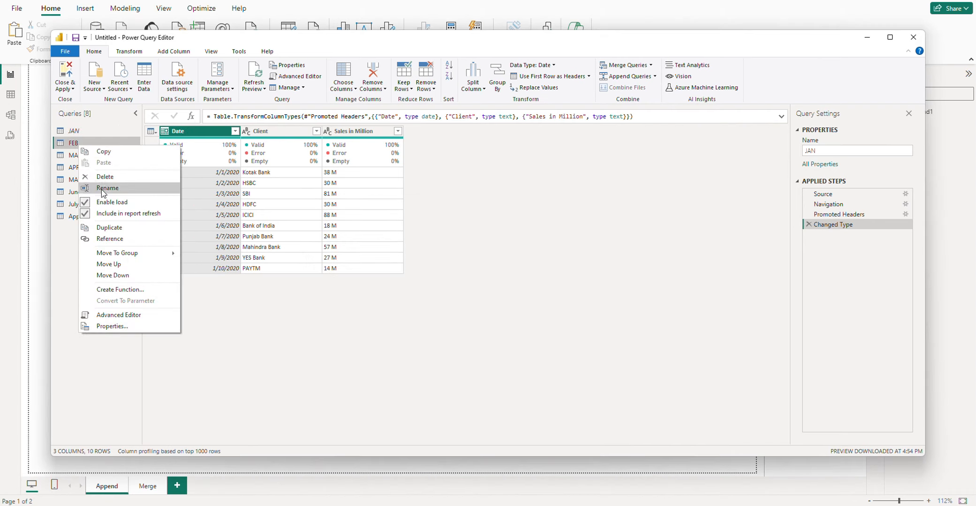
{"action": "left_click", "coordinate": [116, 202]}
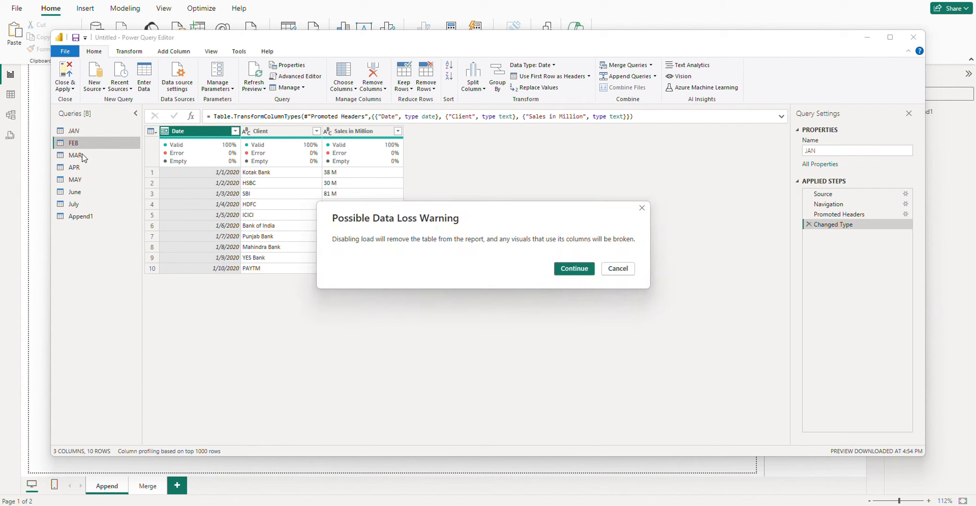
{"action": "left_click", "coordinate": [573, 270]}
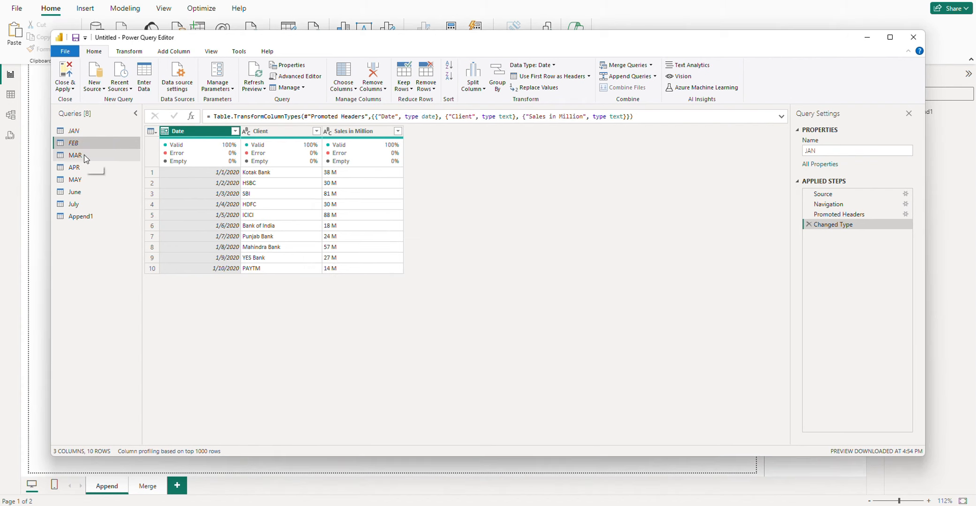
{"action": "right_click", "coordinate": [86, 159]}
{"action": "left_click", "coordinate": [113, 218]}
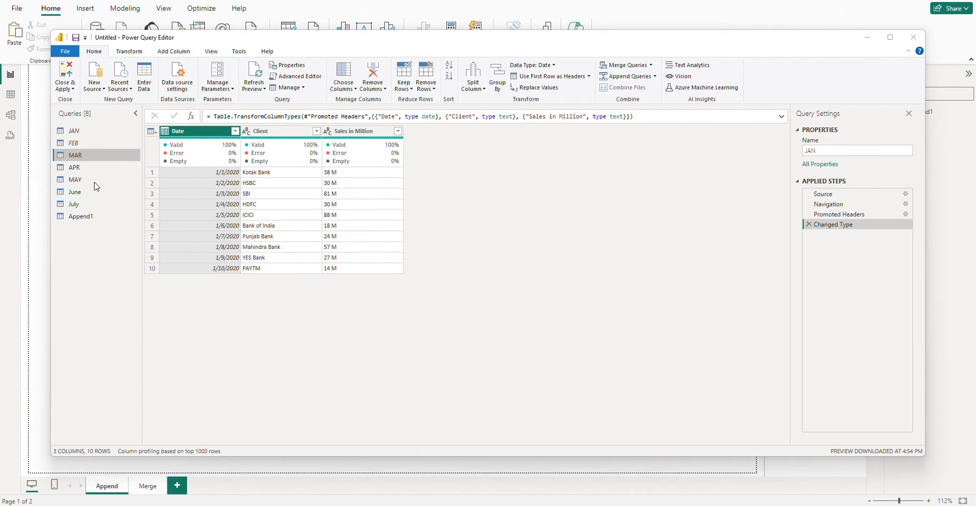
{"action": "left_click", "coordinate": [575, 269]}
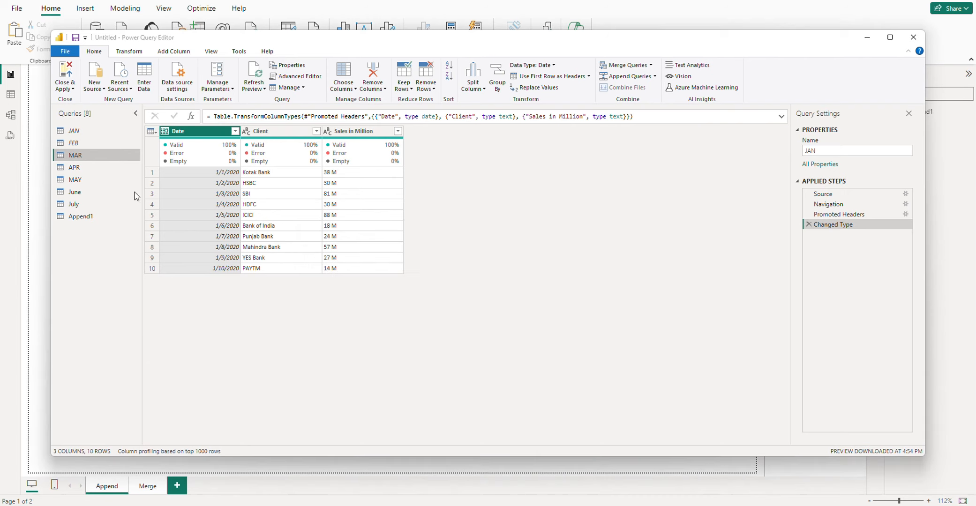
Disable loading into the report for the APR, MAY, June and July queries.
{"action": "right_click", "coordinate": [78, 172]}
{"action": "left_click", "coordinate": [126, 227]}
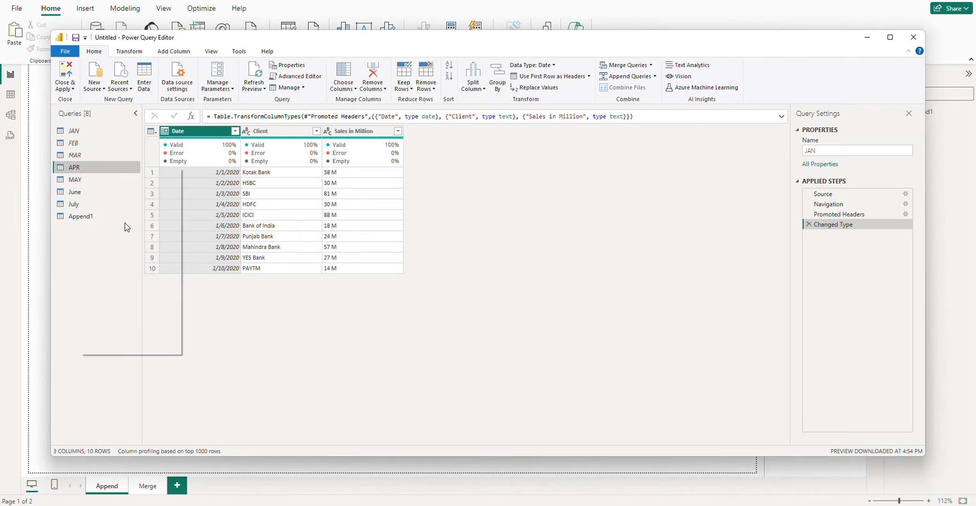
{"action": "left_click", "coordinate": [584, 273]}
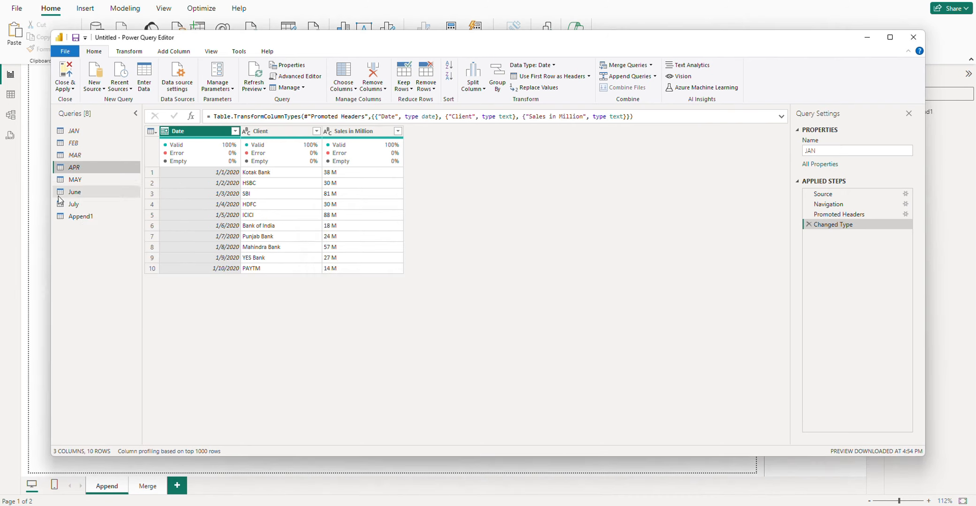
{"action": "right_click", "coordinate": [78, 182]}
{"action": "left_click", "coordinate": [553, 273]}
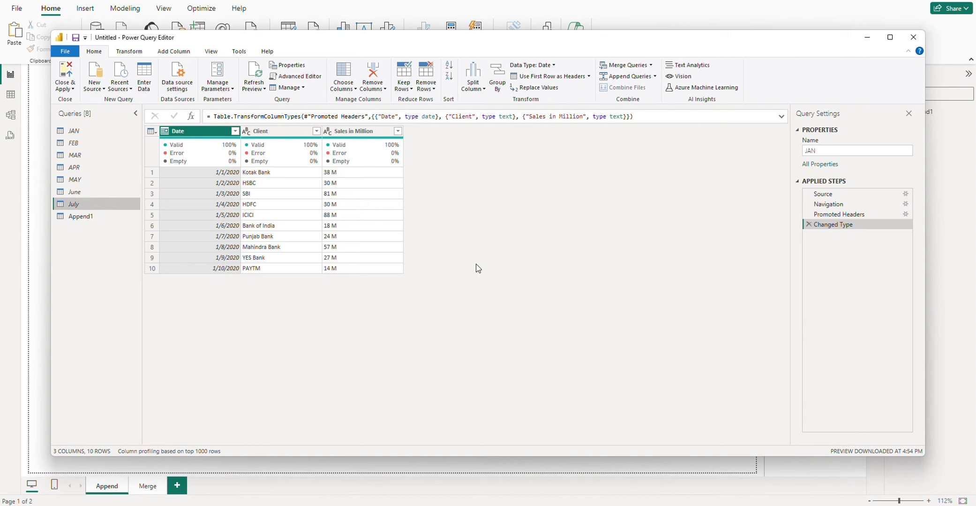
Rename the appended query as Monthly Data.
{"action": "left_click", "coordinate": [86, 222]}
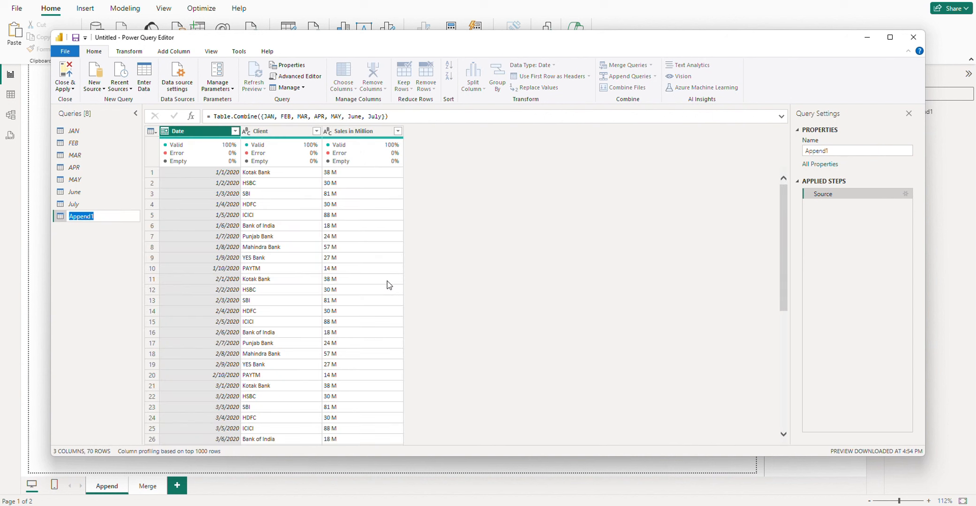
{"action": "key", "text": "F2"}
{"action": "type", "text": "Monthly Data"}
{"action": "key", "text": "Return"}
Apply the query changes, close the editor, and check the fields of the Monthly Data table in the report.
{"action": "left_click", "coordinate": [65, 88]}
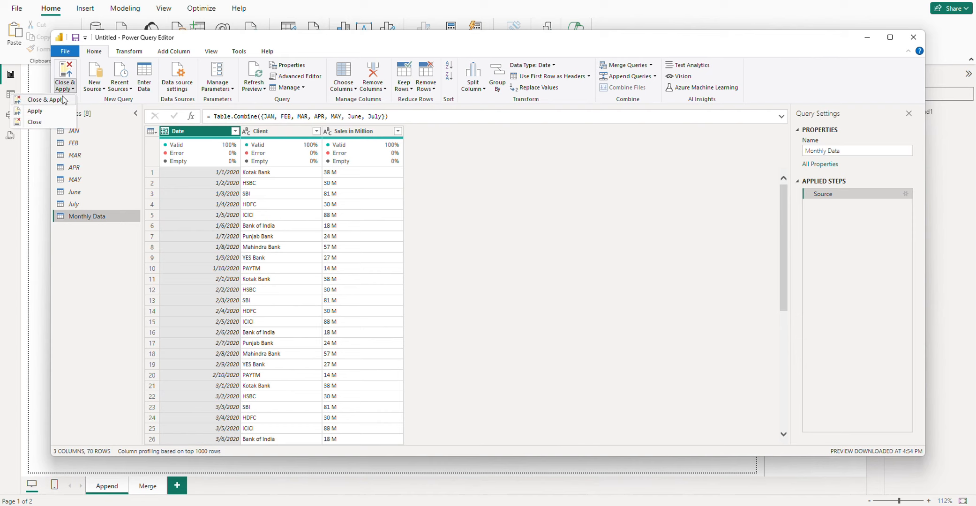
{"action": "left_click", "coordinate": [51, 99]}
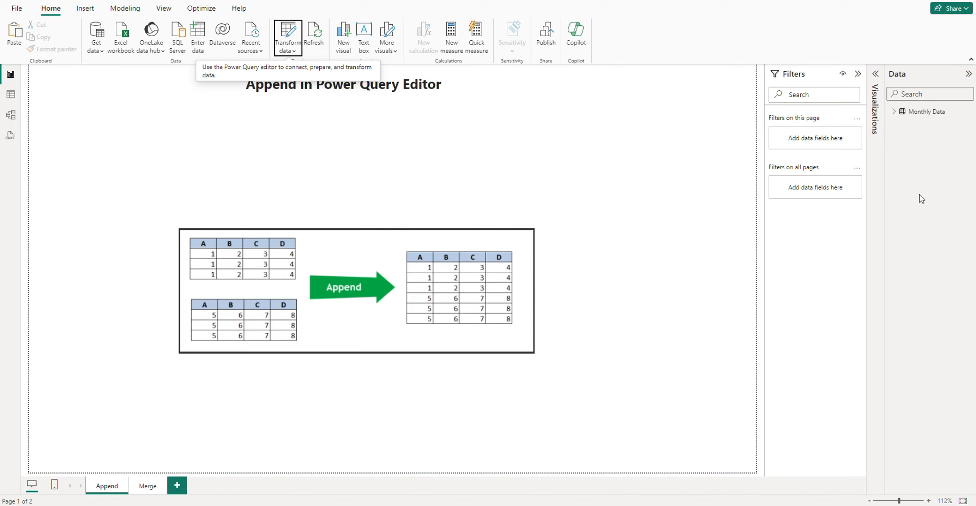
{"action": "left_click", "coordinate": [894, 112]}
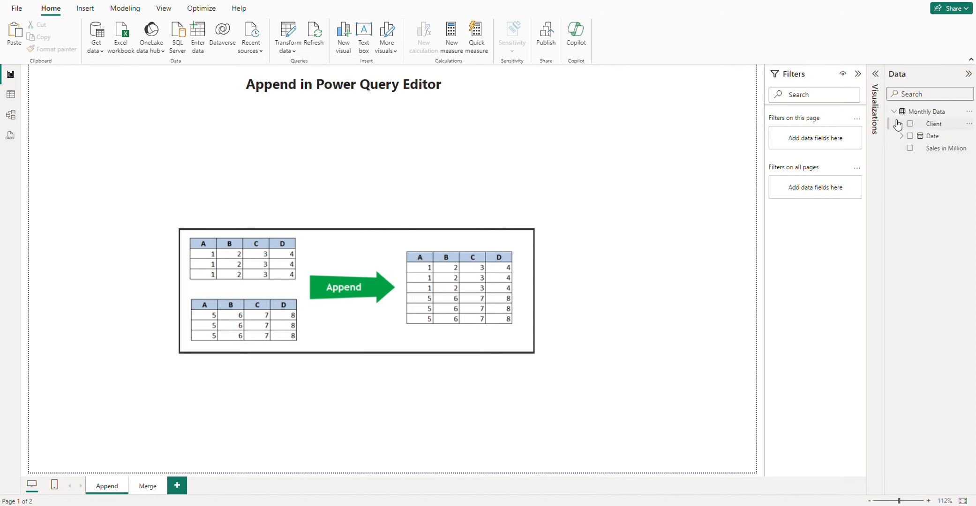
{"action": "left_click", "coordinate": [895, 115]}
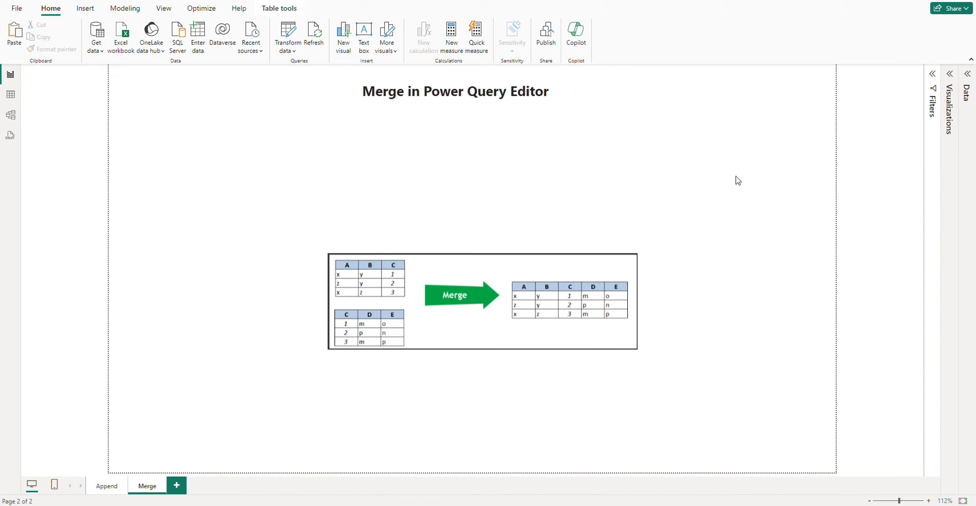
Reopen the Power Query Editor and compare the columns of the MASTER TABLE and Transaction Table queries.
{"action": "left_click", "coordinate": [968, 86]}
{"action": "left_click", "coordinate": [933, 137]}
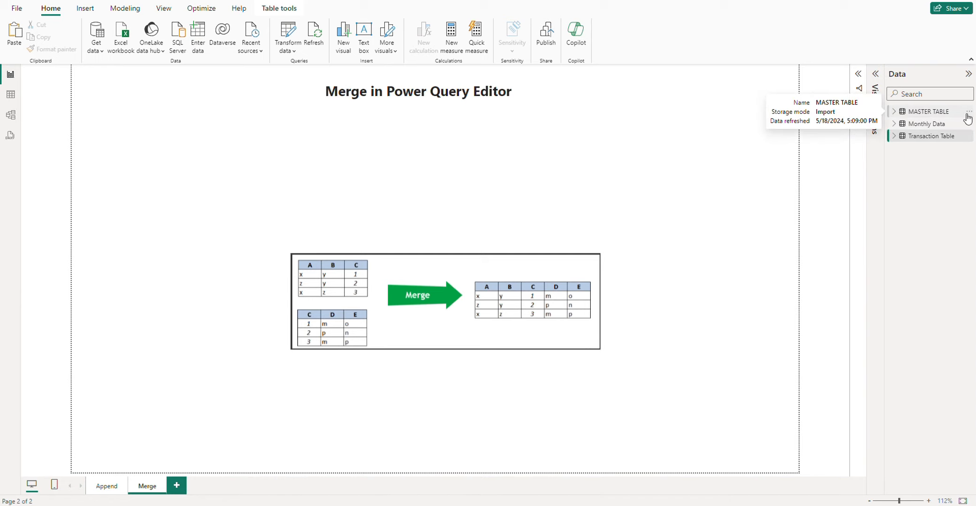
{"action": "left_click", "coordinate": [287, 34]}
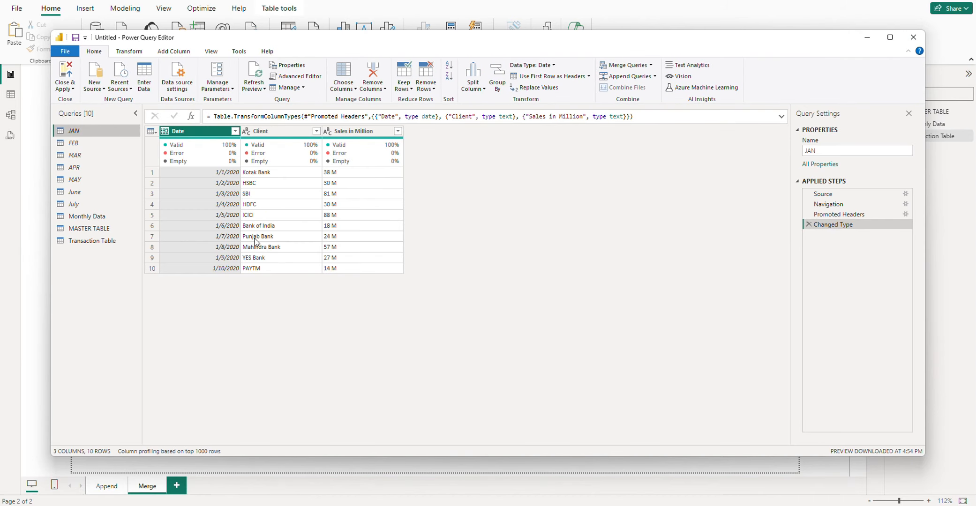
{"action": "left_click", "coordinate": [87, 229]}
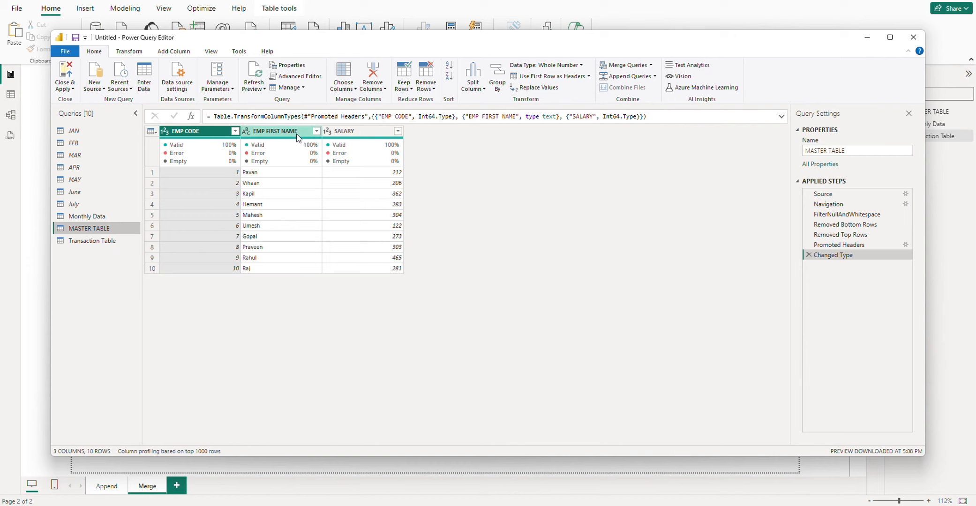
{"action": "left_click", "coordinate": [100, 242]}
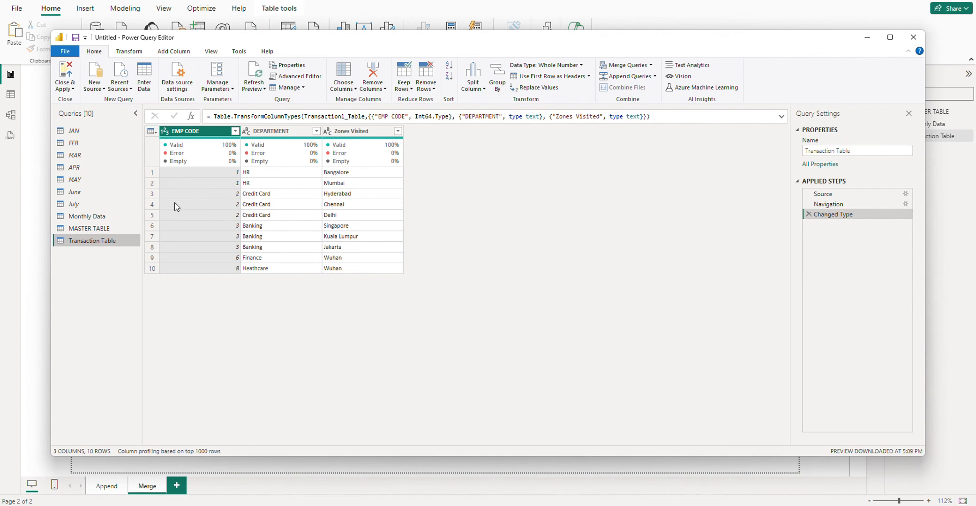
{"action": "left_click", "coordinate": [88, 230]}
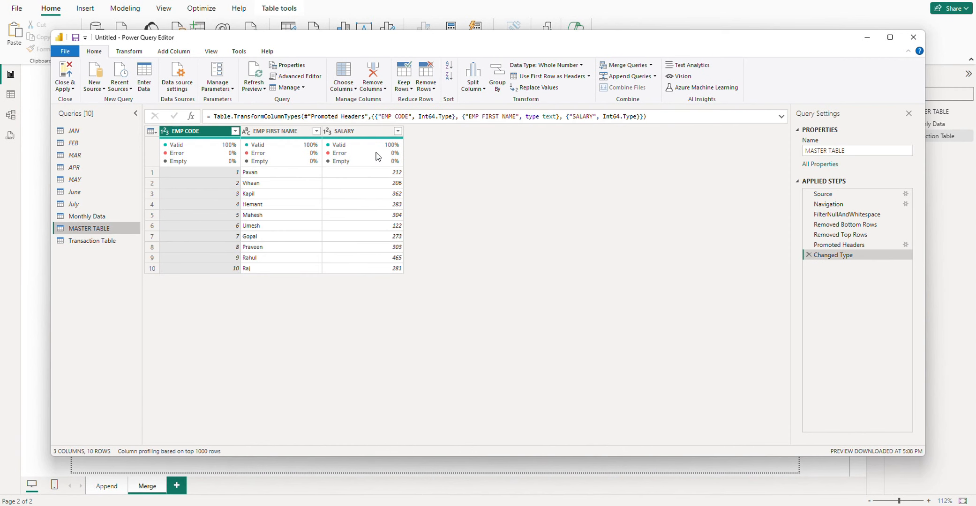
{"action": "mouse_move", "coordinate": [378, 156]}
{"action": "left_click", "coordinate": [96, 243]}
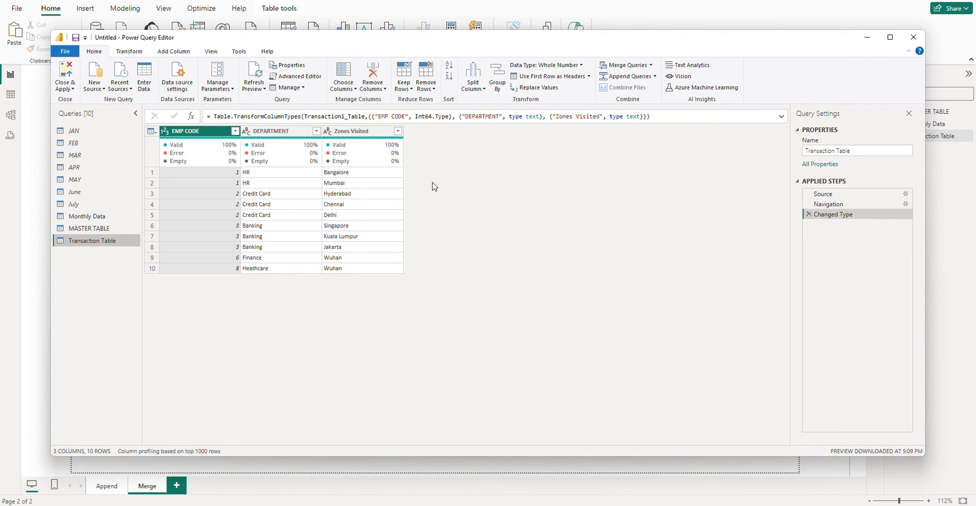
Start a merge as a new query, with Transaction Table as the first table and MASTER TABLE as the second.
{"action": "left_click", "coordinate": [87, 230]}
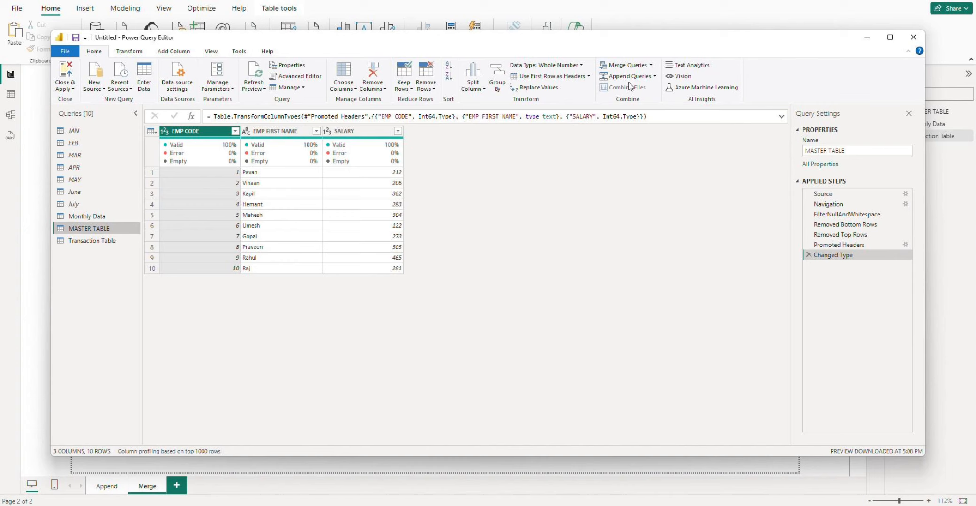
{"action": "left_click", "coordinate": [652, 66]}
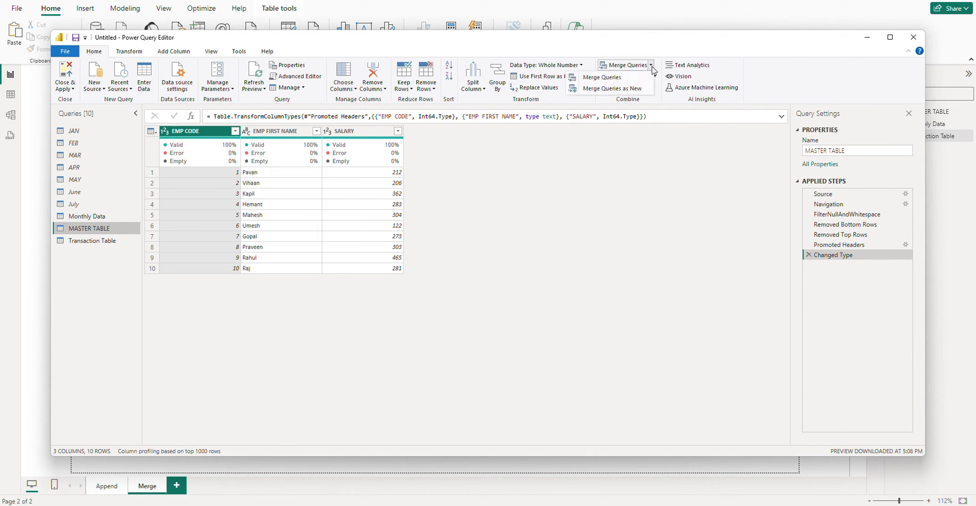
{"action": "left_click", "coordinate": [605, 89]}
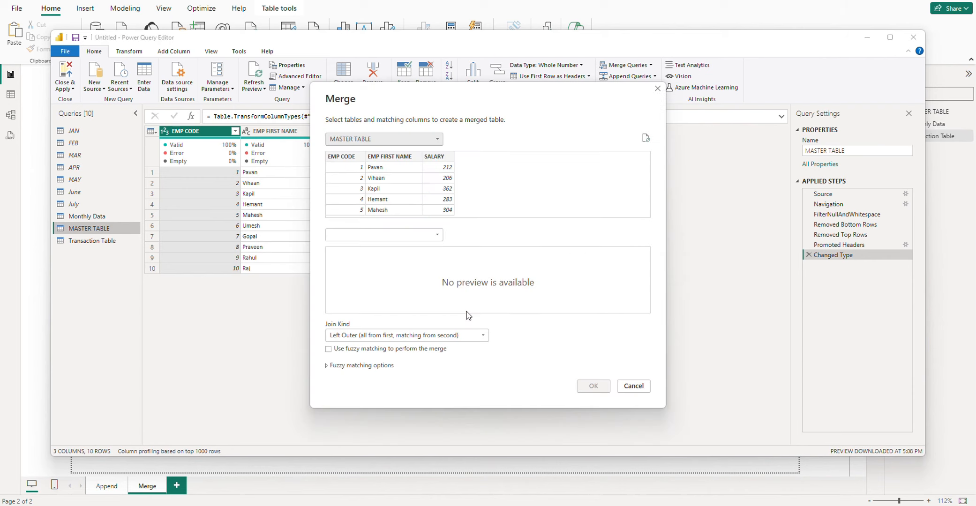
{"action": "left_click", "coordinate": [437, 143]}
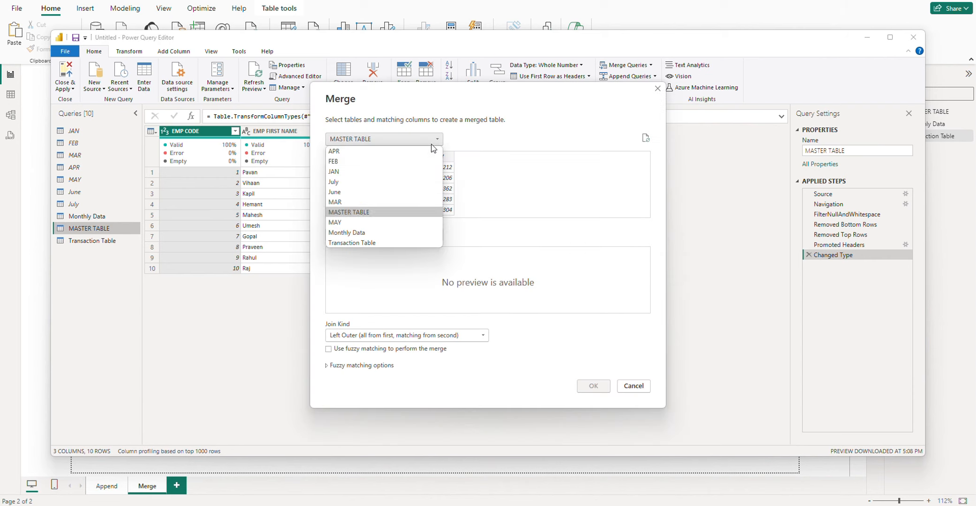
{"action": "left_click", "coordinate": [382, 242]}
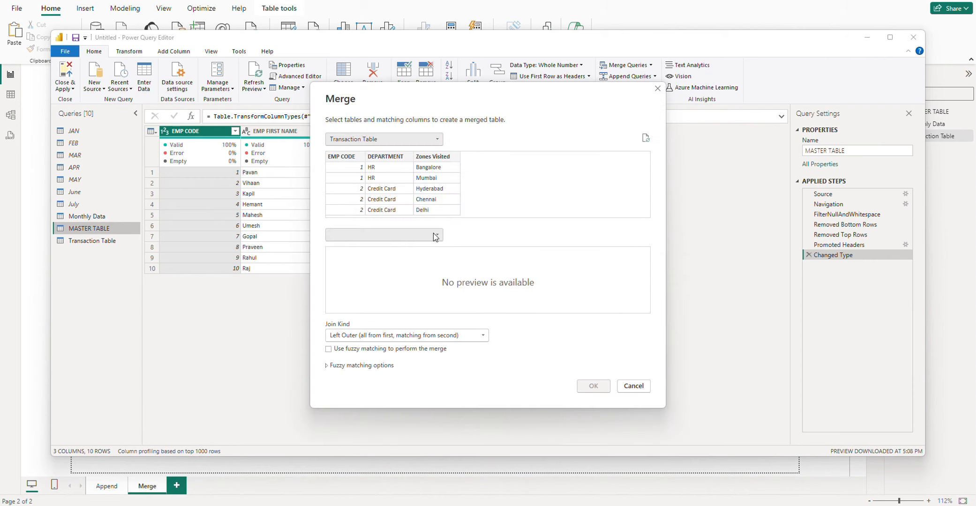
{"action": "left_click", "coordinate": [413, 235]}
{"action": "left_click", "coordinate": [366, 309]}
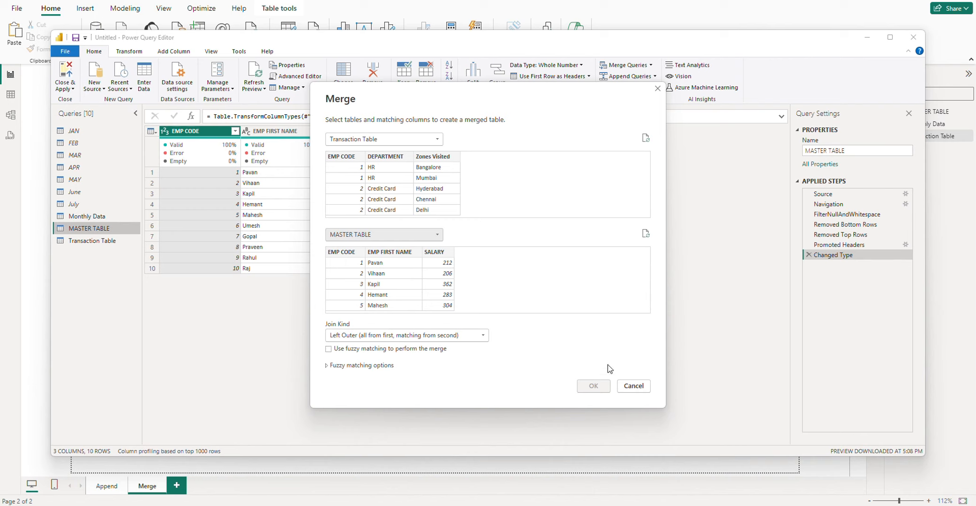
Match both tables on EMP CODE with a Left Outer join and create the merged query.
{"action": "left_click", "coordinate": [346, 156]}
{"action": "left_click", "coordinate": [345, 256]}
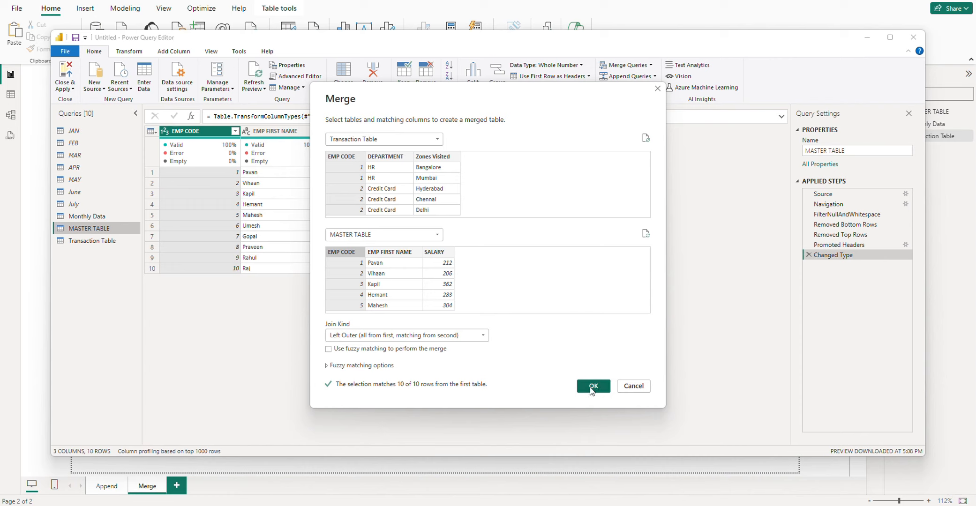
{"action": "left_click", "coordinate": [482, 336]}
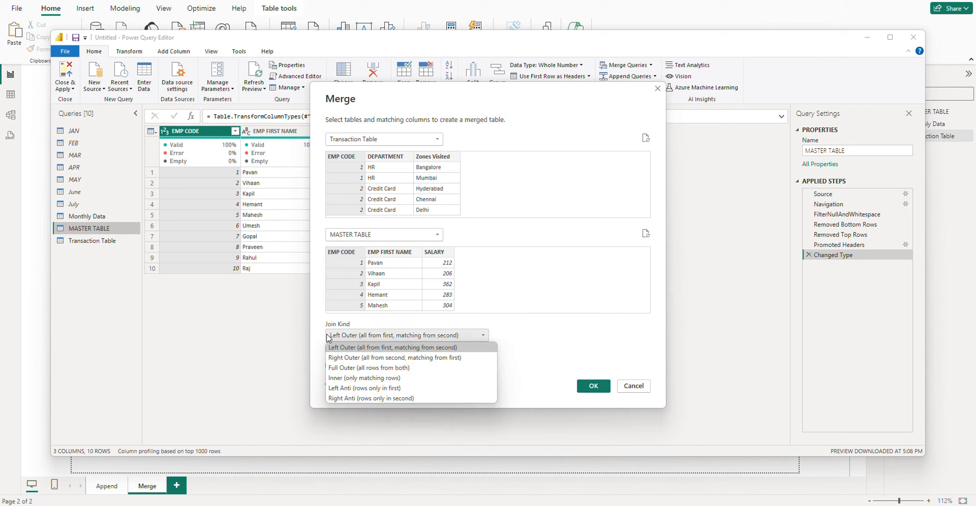
{"action": "left_click", "coordinate": [390, 349]}
{"action": "left_click", "coordinate": [591, 386]}
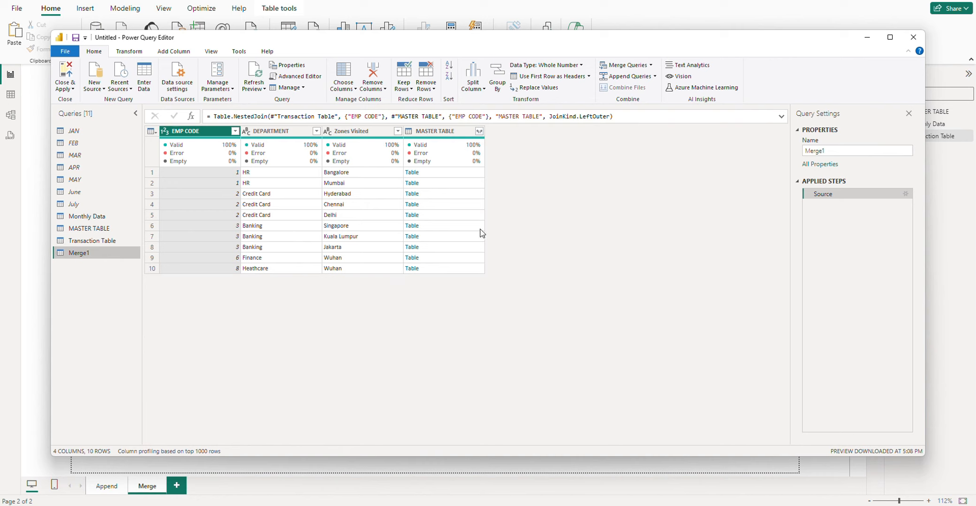
Expand the merged MASTER TABLE column to only the SALARY field, without the original column name as prefix.
{"action": "left_click", "coordinate": [476, 132]}
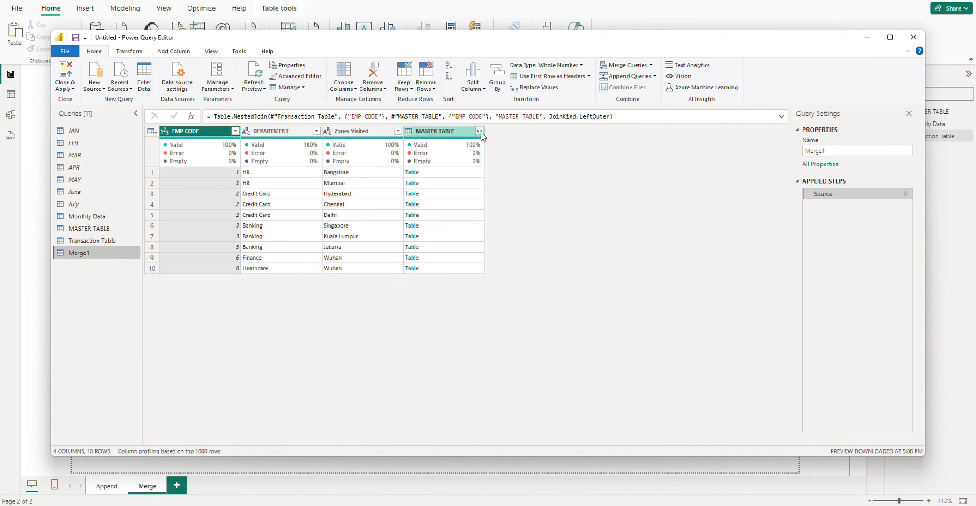
{"action": "left_click", "coordinate": [479, 132]}
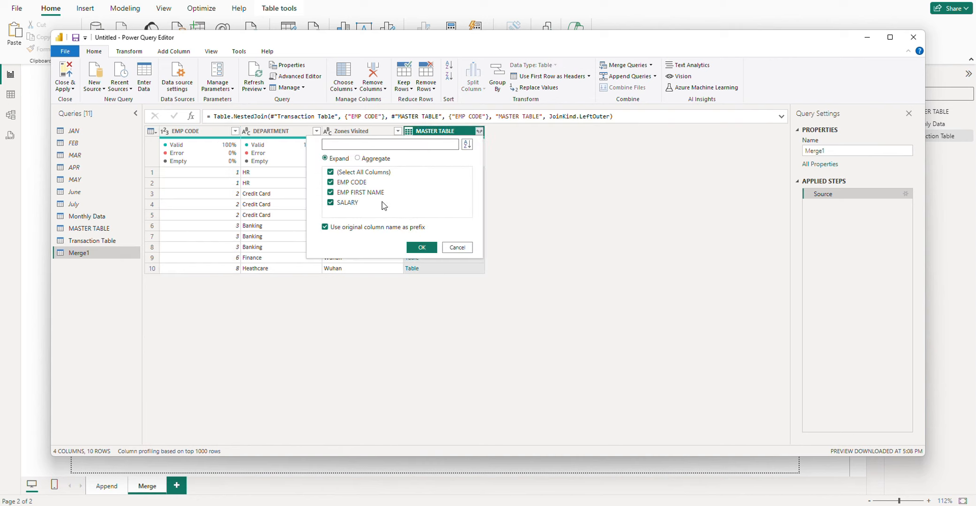
{"action": "left_click", "coordinate": [331, 183]}
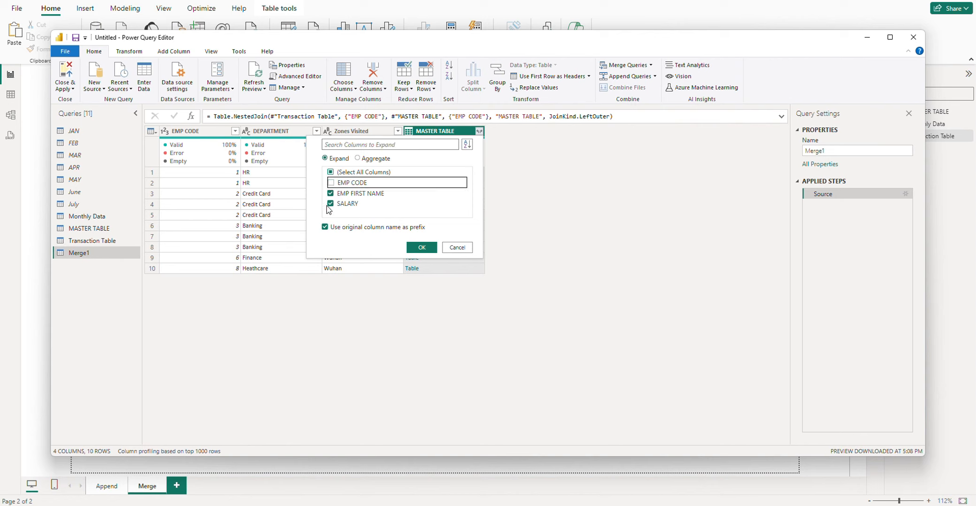
{"action": "left_click", "coordinate": [331, 193]}
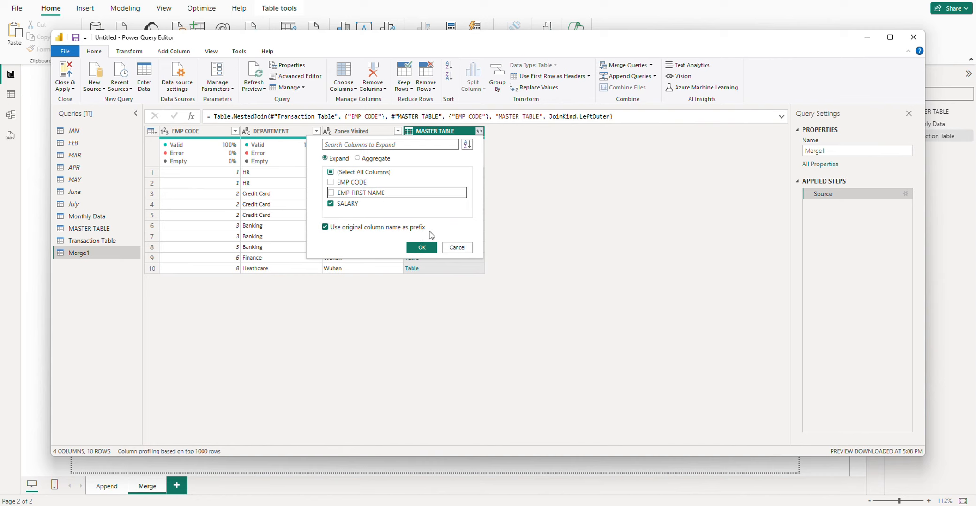
{"action": "left_click", "coordinate": [325, 228]}
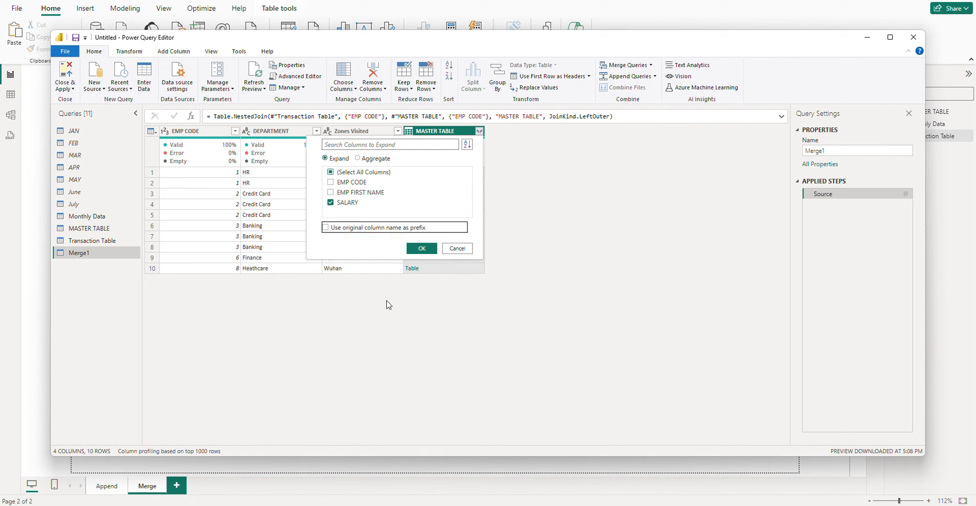
{"action": "left_click", "coordinate": [421, 248]}
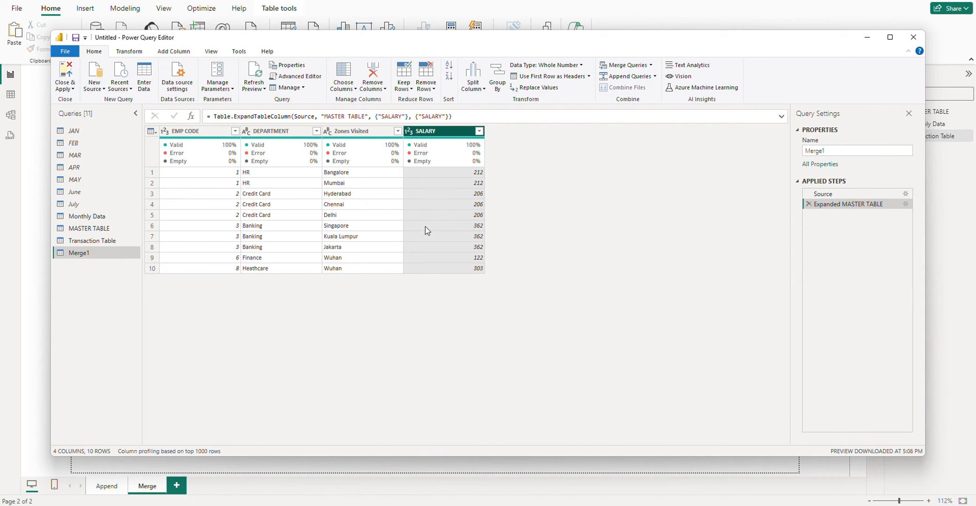
Disable loading into the report for the Transaction Table and MASTER TABLE queries.
{"action": "right_click", "coordinate": [97, 247]}
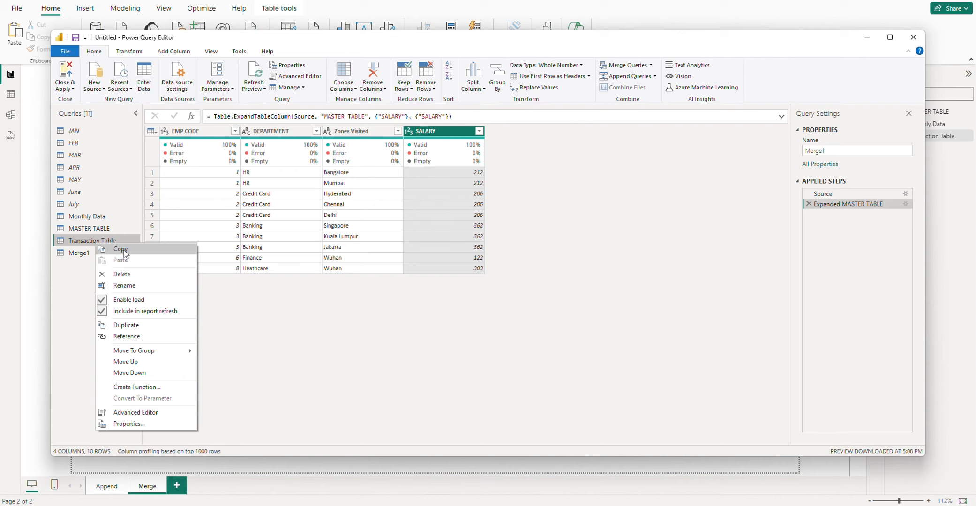
{"action": "left_click", "coordinate": [131, 300]}
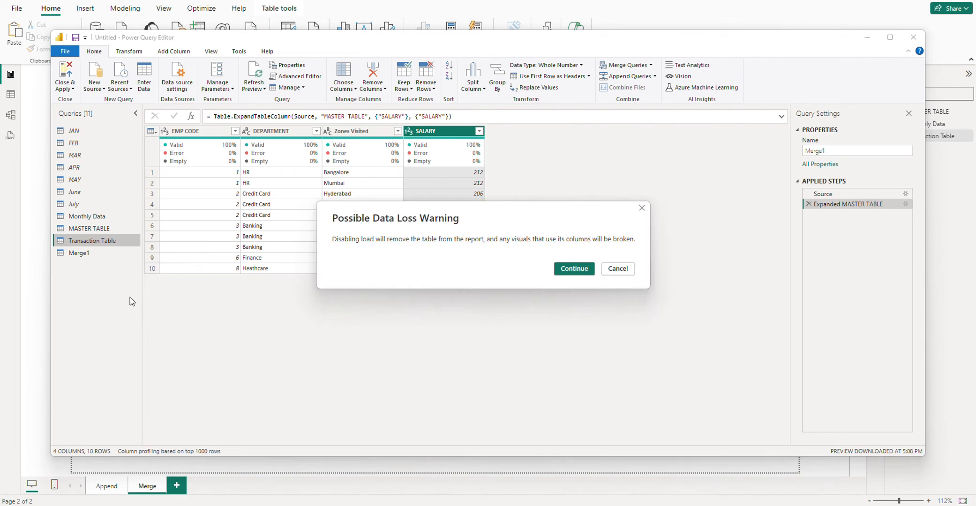
{"action": "left_click", "coordinate": [580, 271]}
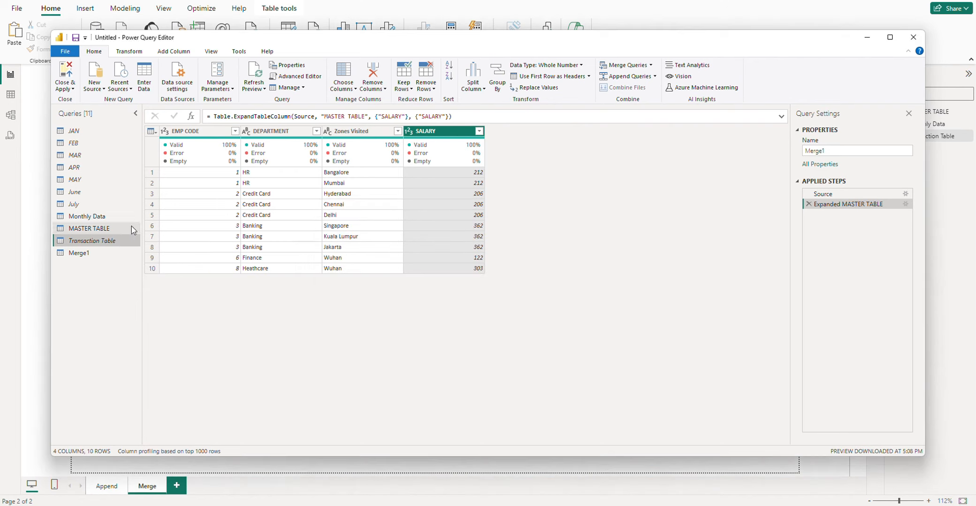
{"action": "right_click", "coordinate": [105, 233]}
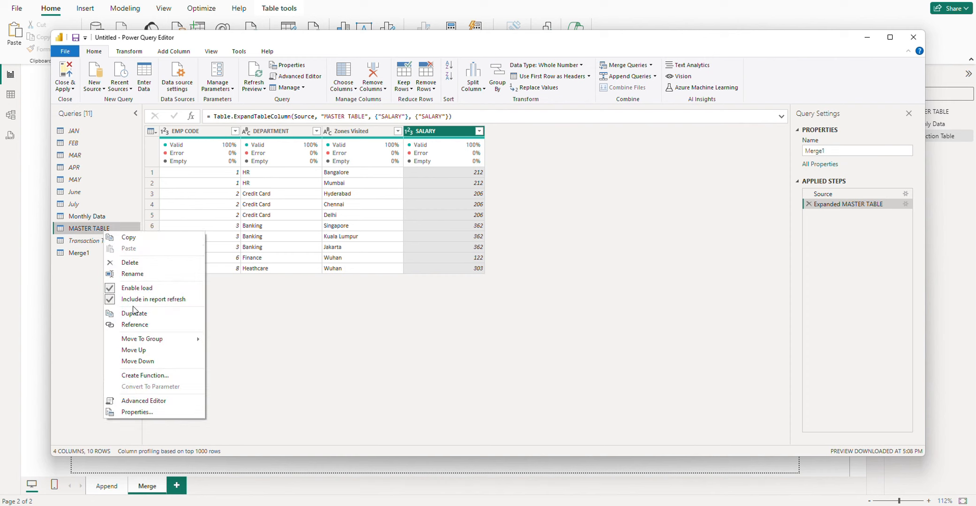
{"action": "left_click", "coordinate": [137, 288]}
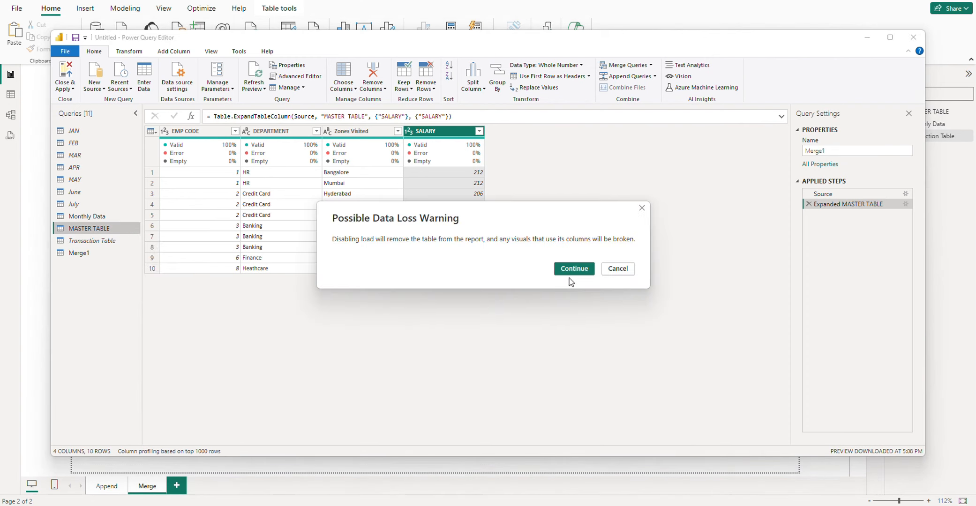
{"action": "left_click", "coordinate": [571, 276]}
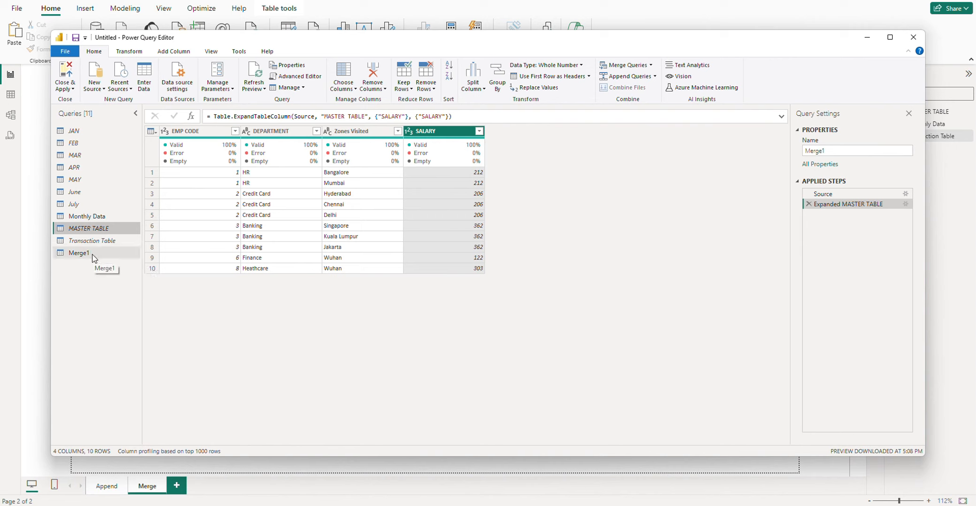
Rename the Merge1 query as Merge data and apply the query changes to the report.
{"action": "left_click", "coordinate": [829, 151]}
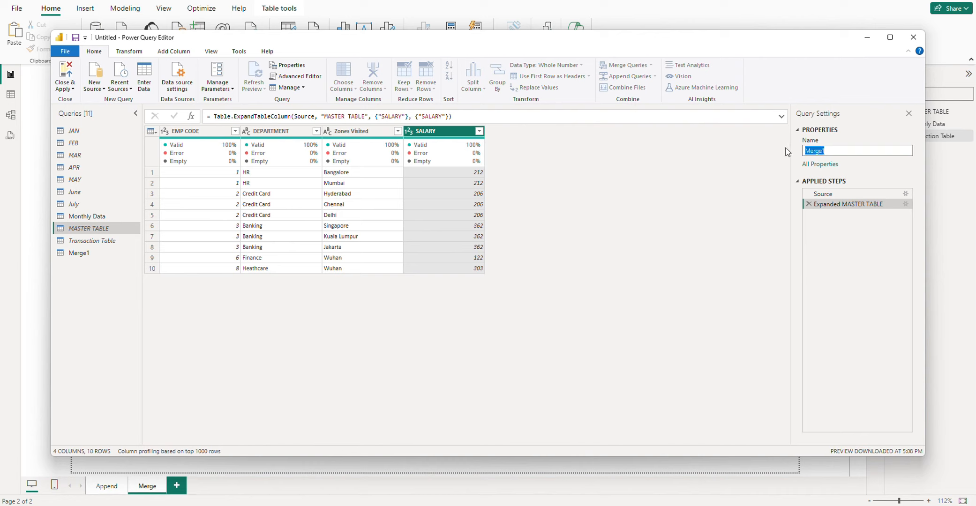
{"action": "type", "text": "M"}
{"action": "key", "text": "Return"}
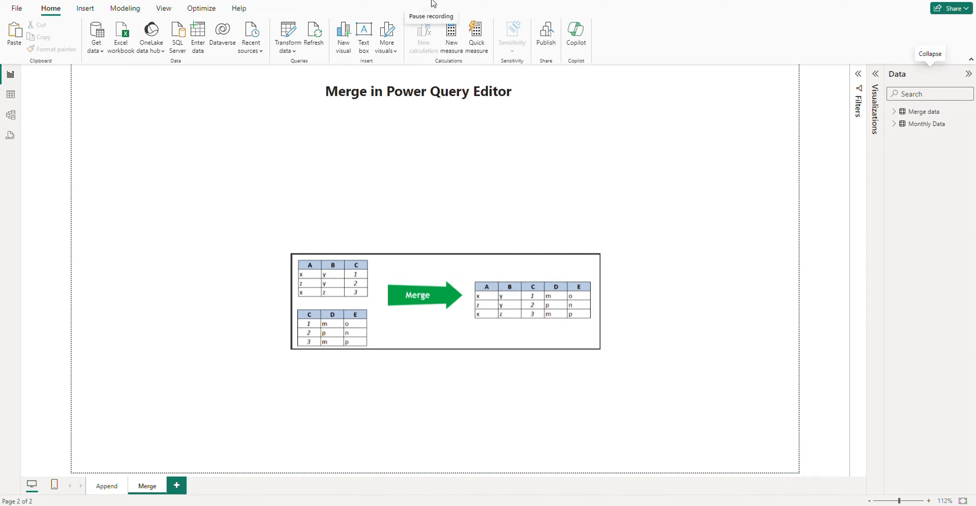
Examine the loaded rows of the Merge data table and the Monthly Data table in Table view.
{"action": "left_click", "coordinate": [11, 94]}
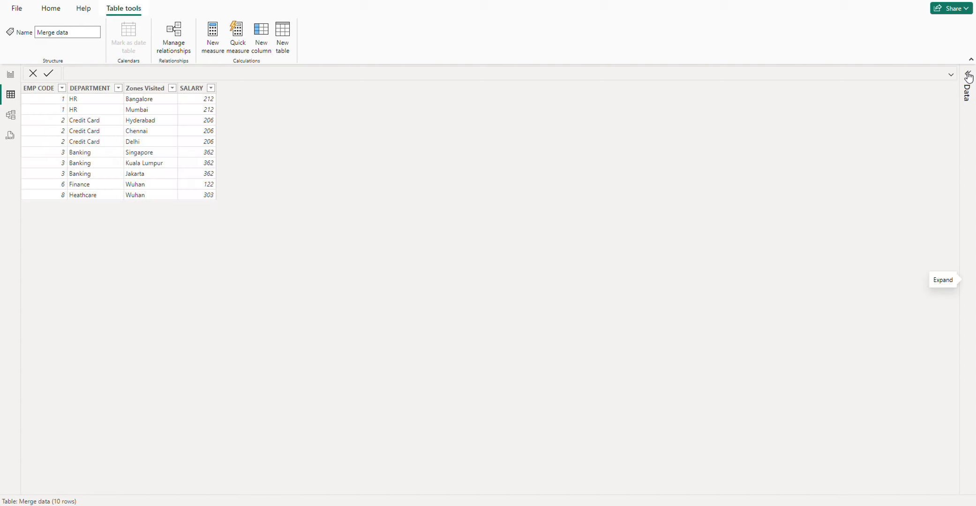
{"action": "left_click", "coordinate": [968, 92]}
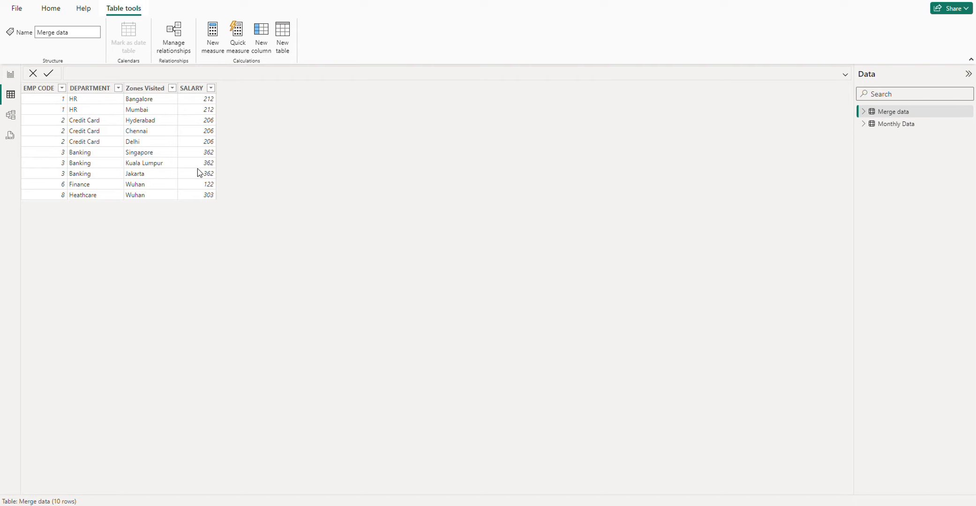
{"action": "left_click", "coordinate": [893, 124]}
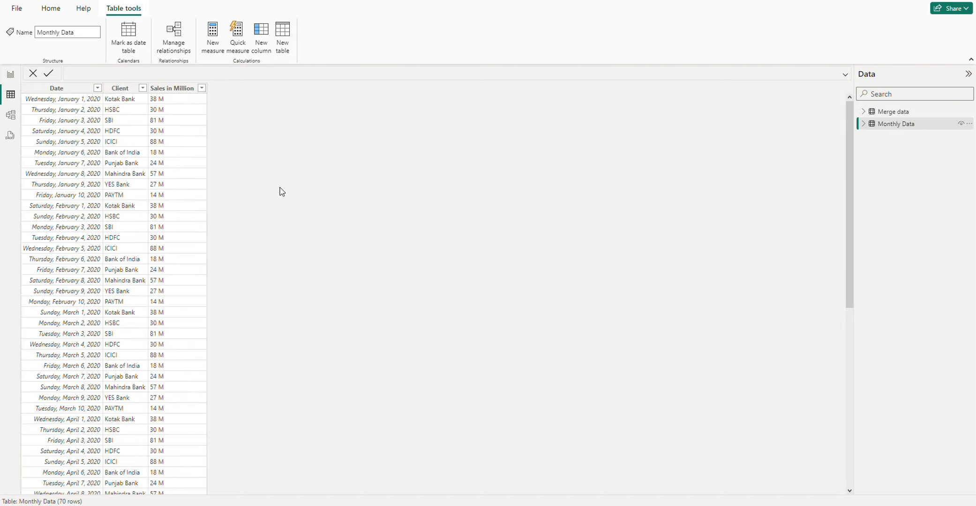
{"action": "scroll", "coordinate": [164, 215], "scroll_direction": "down", "scroll_amount": 2}
{"action": "scroll", "coordinate": [163, 215], "scroll_direction": "down", "scroll_amount": 2}
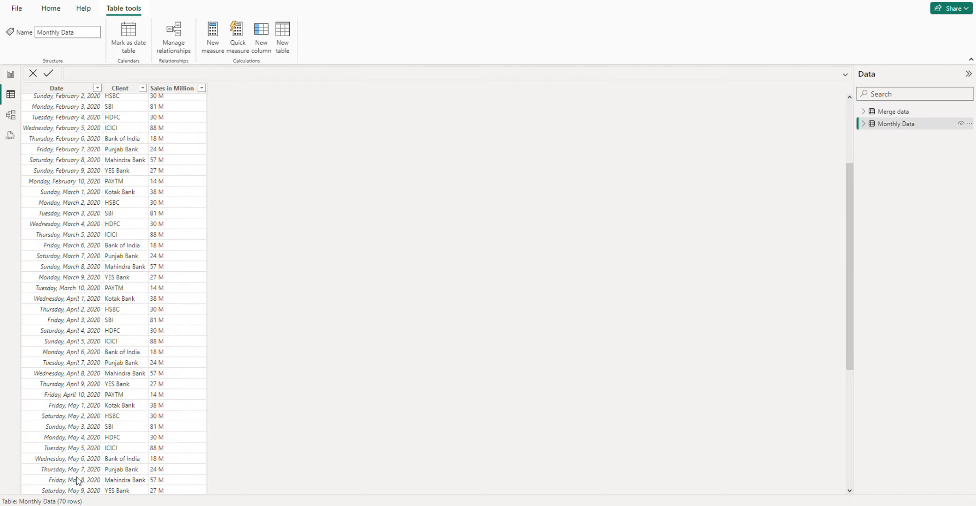
{"action": "scroll", "coordinate": [160, 323], "scroll_direction": "up", "scroll_amount": 5}
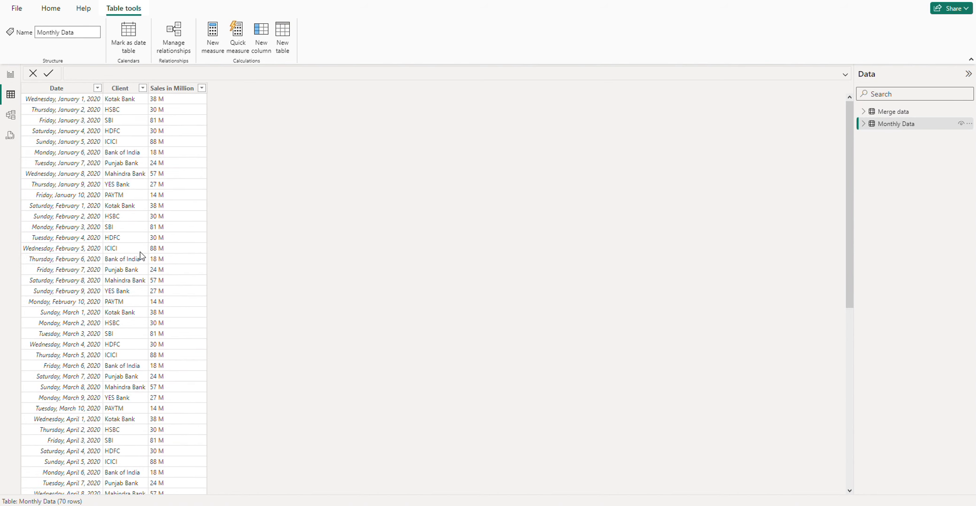